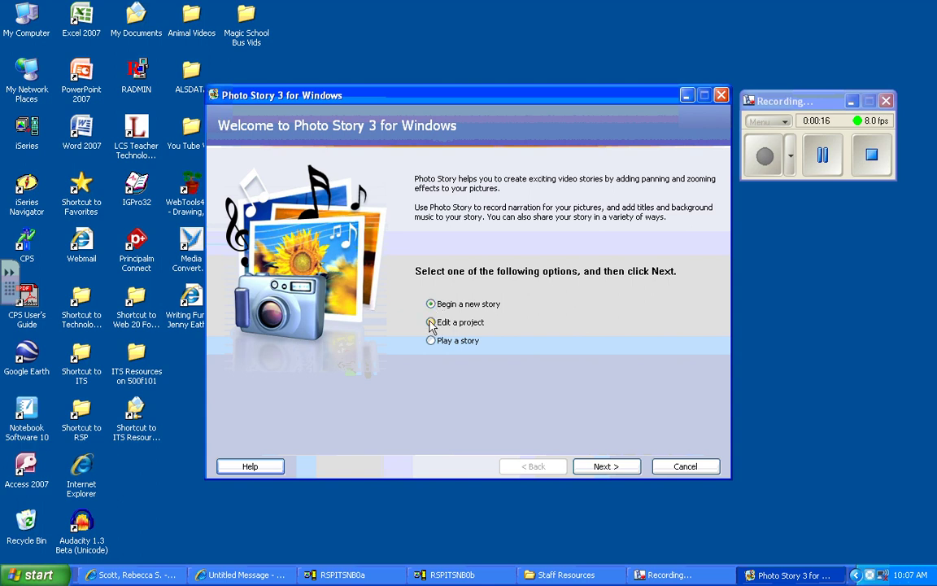
Begin a new story and import all the pictures from the "Award pics" folder.
click(606, 467)
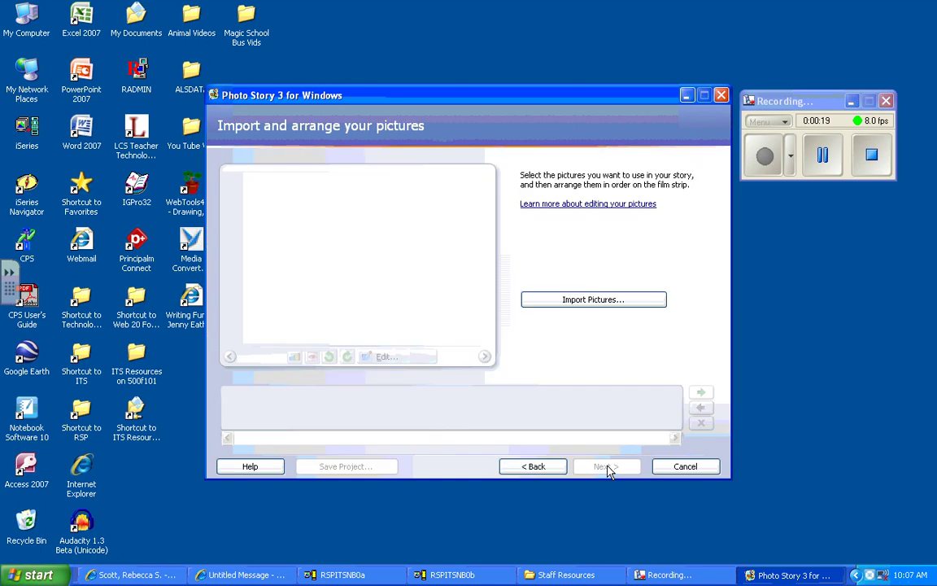
click(573, 299)
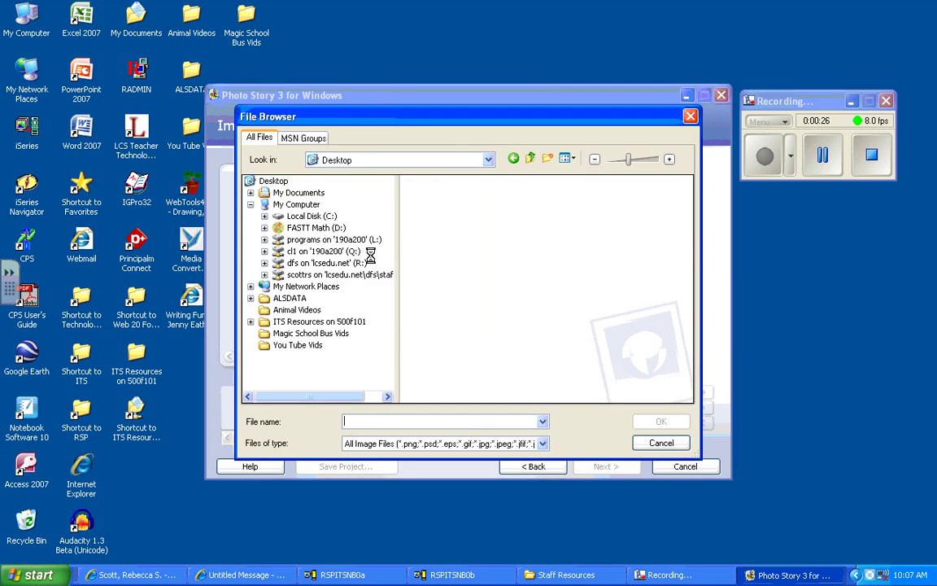
drag(387, 233, 387, 280)
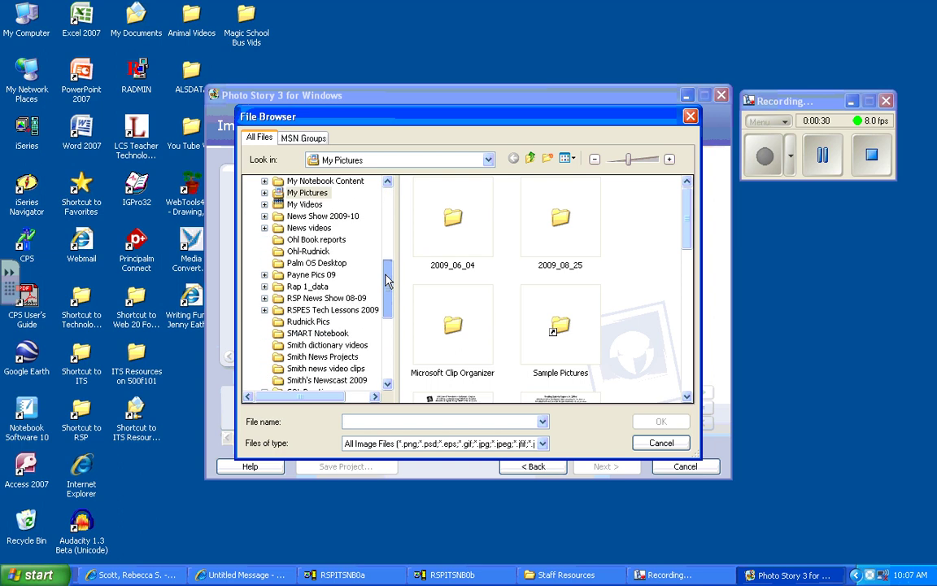
double_click(324, 274)
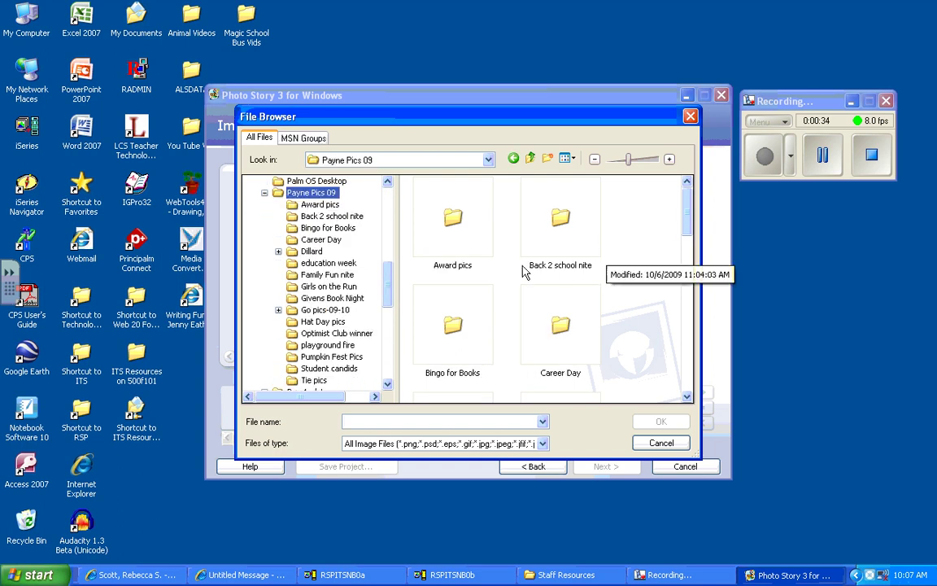
double_click(474, 255)
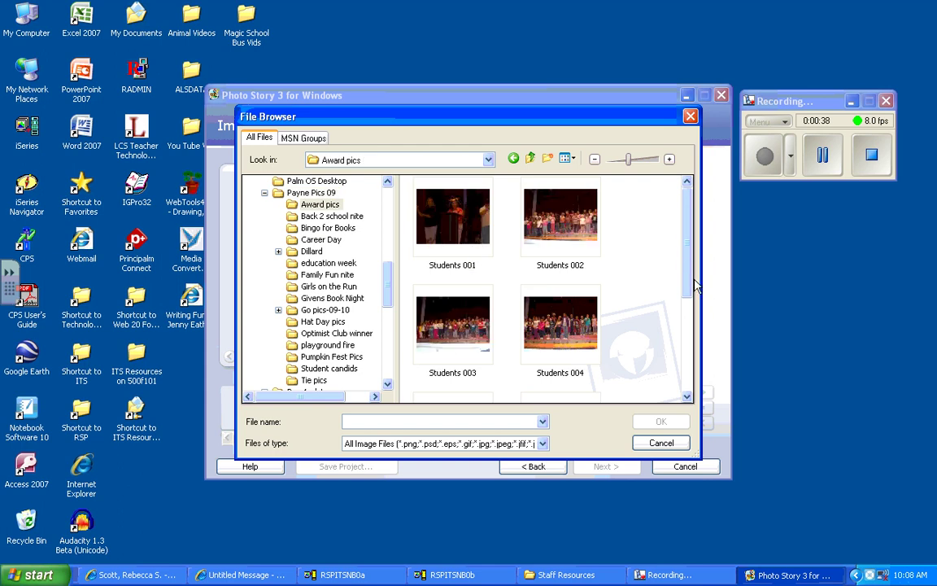
click(480, 236)
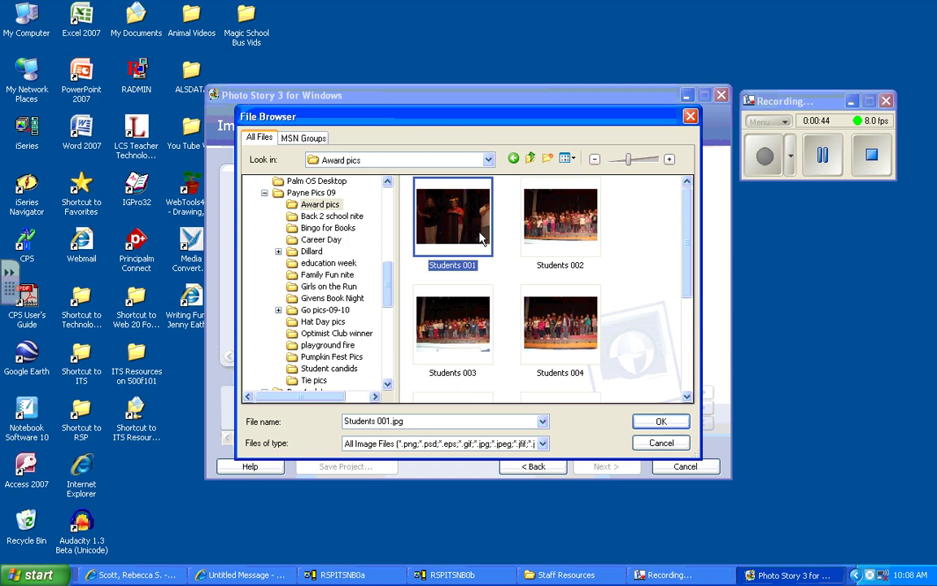
key(ctrl+a)
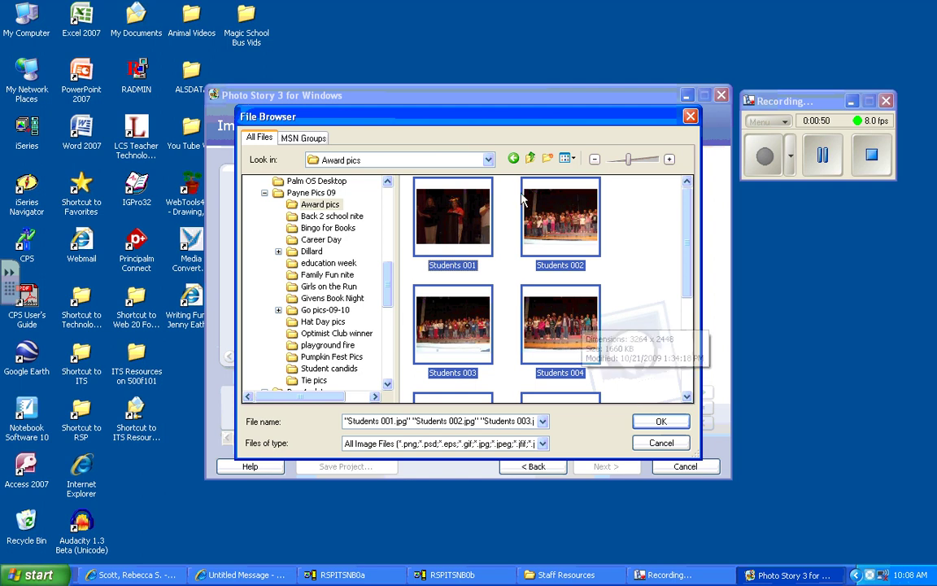
click(660, 421)
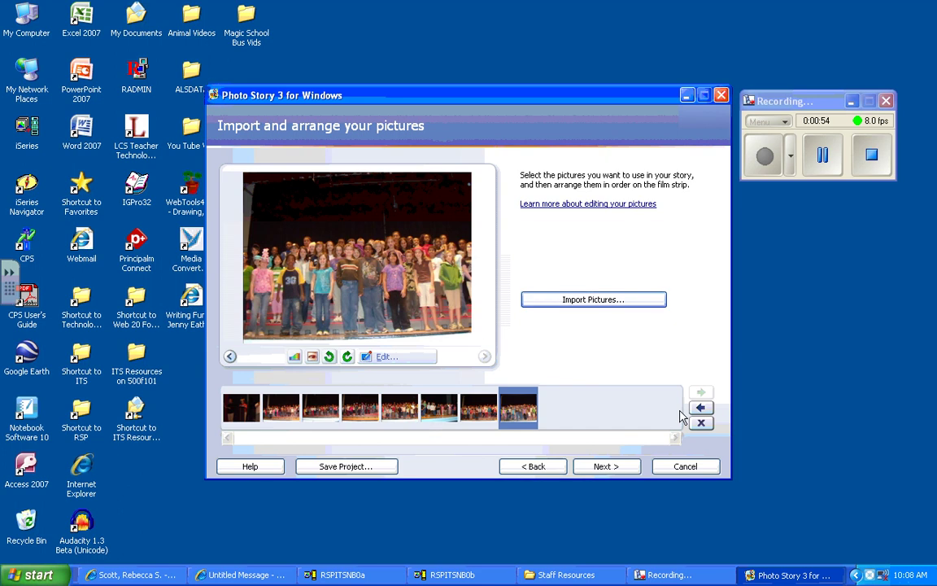
Turn on red-eye correction for the first picture in the film strip and show its effect options.
click(243, 405)
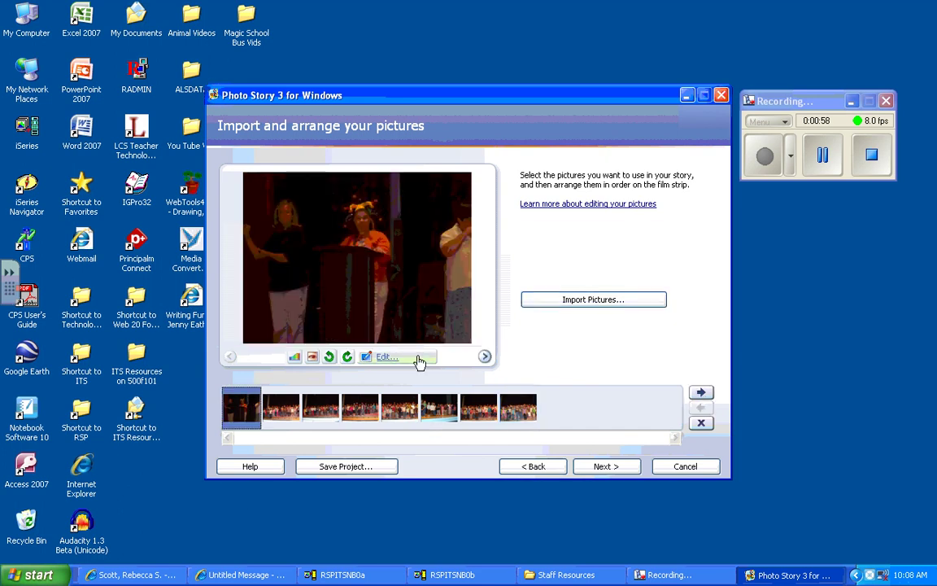
click(372, 356)
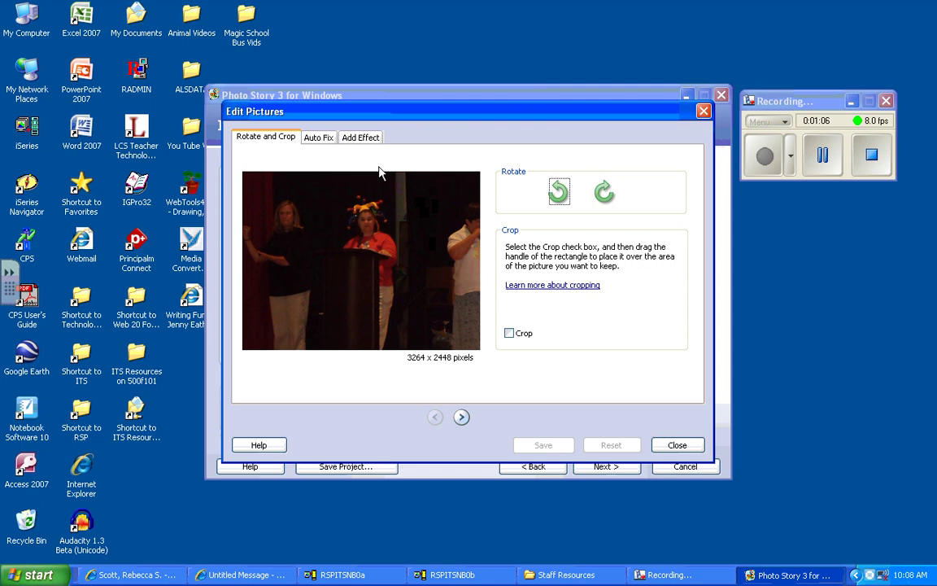
click(328, 143)
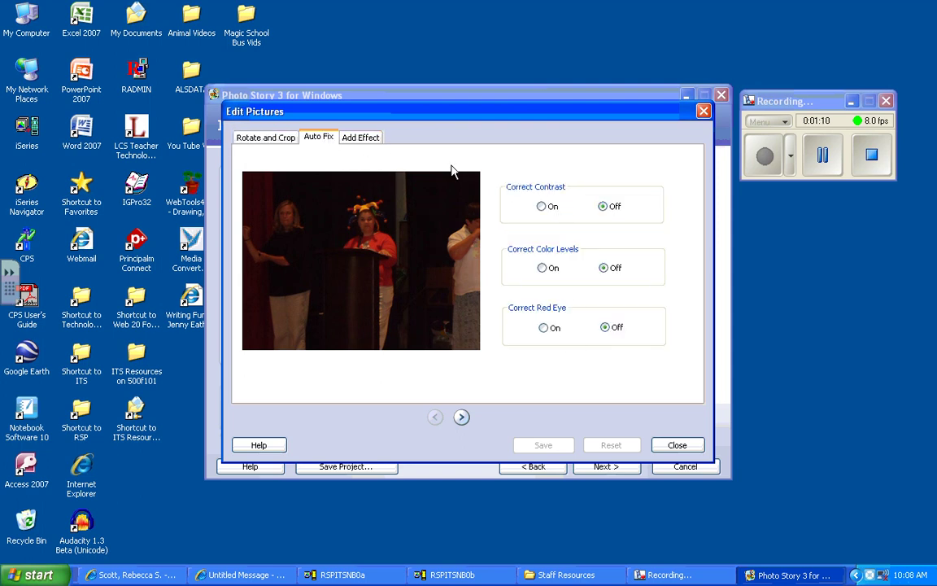
click(543, 328)
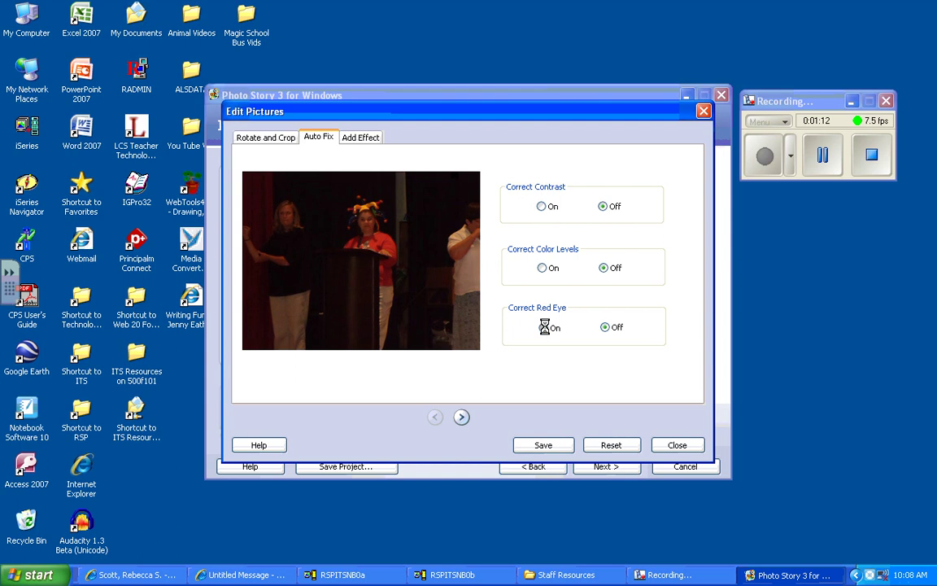
click(361, 140)
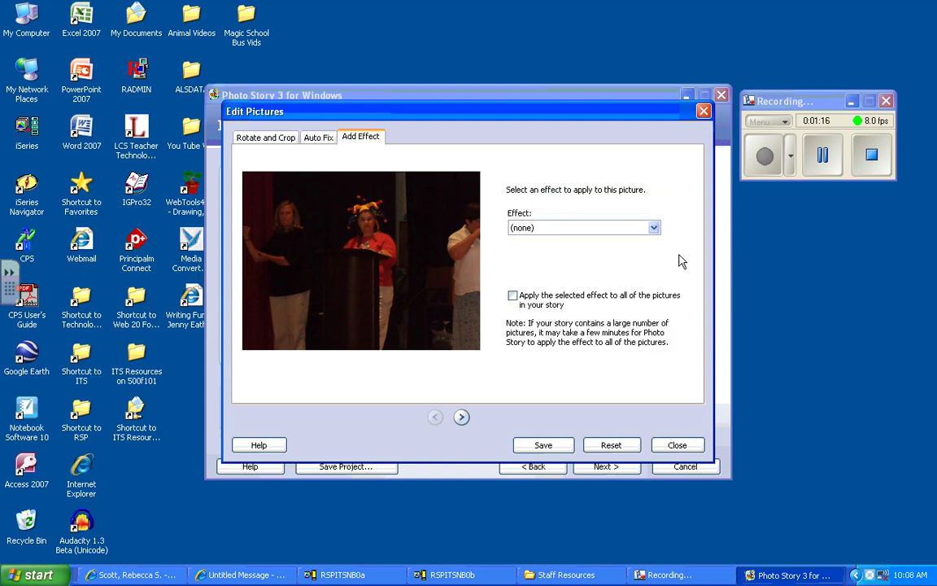
Try the Diffuse Glow and Chalk and Charcoal effects on the first picture.
click(654, 228)
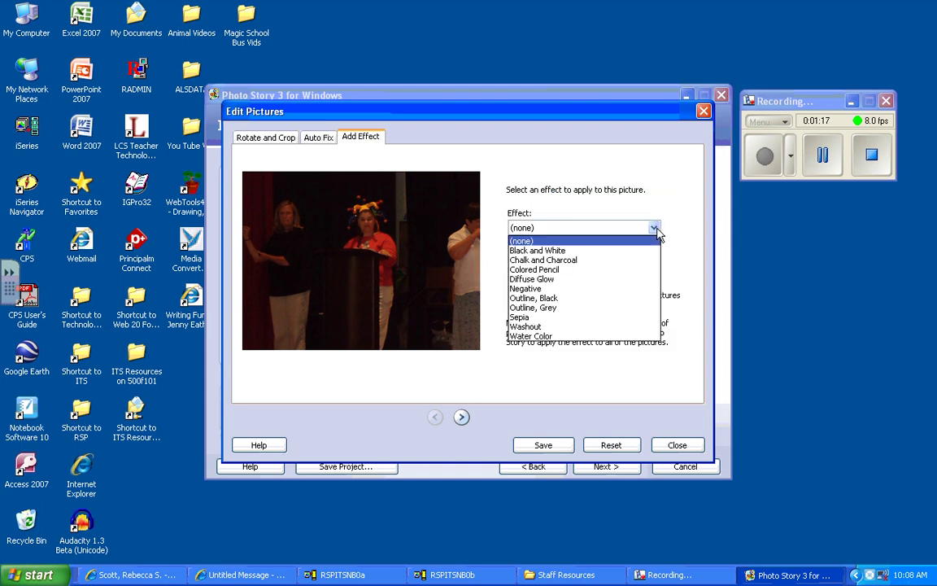
click(605, 281)
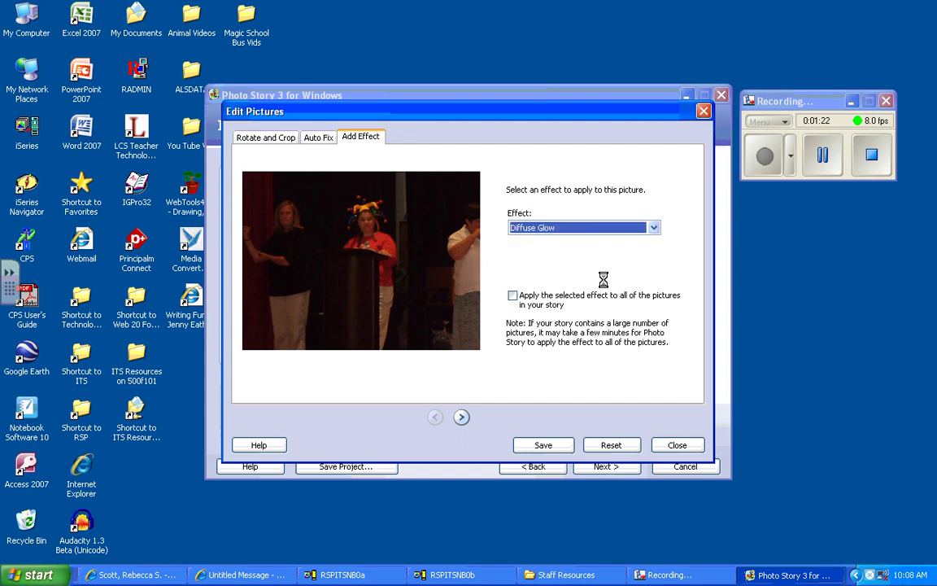
click(654, 229)
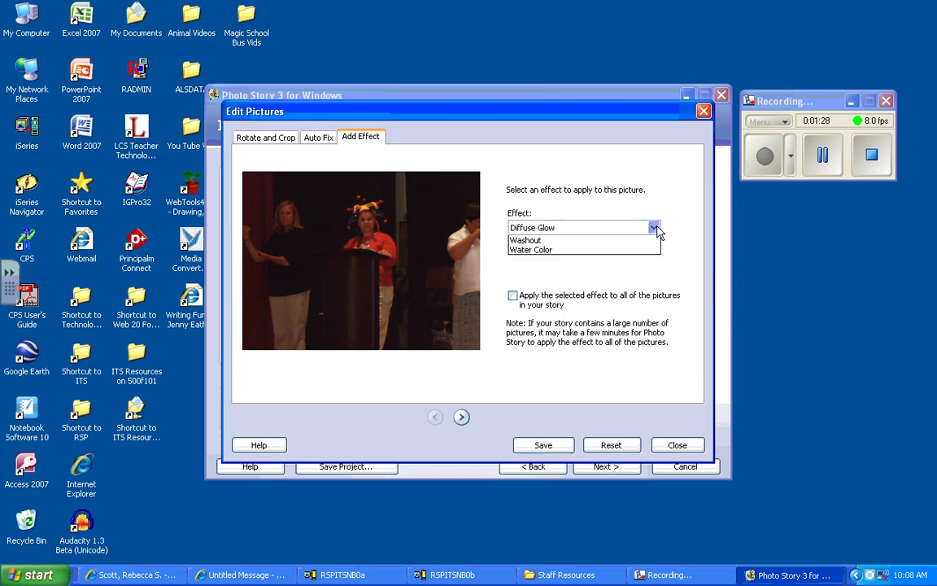
click(524, 260)
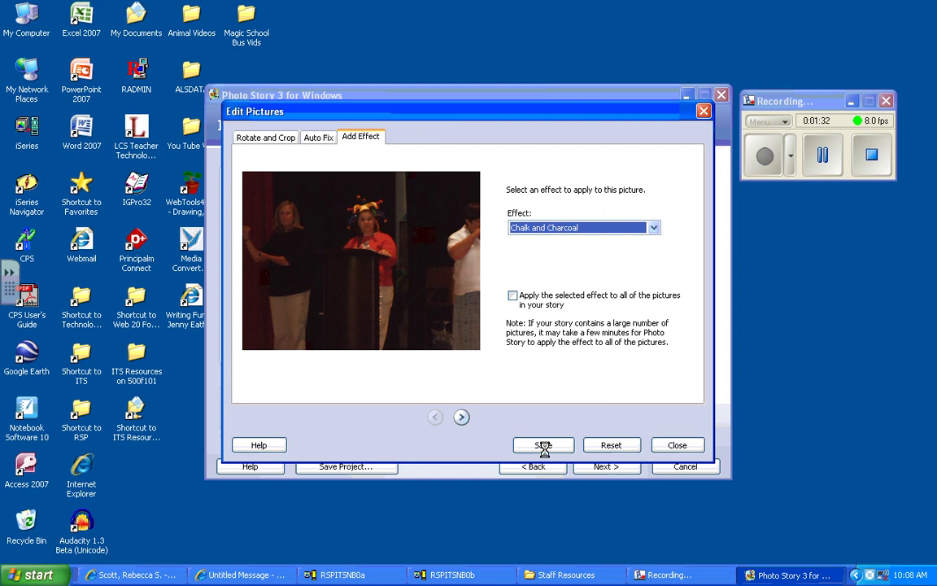
Apply the Black and White effect to the first picture, save the edits and close the picture editor.
click(654, 228)
click(541, 253)
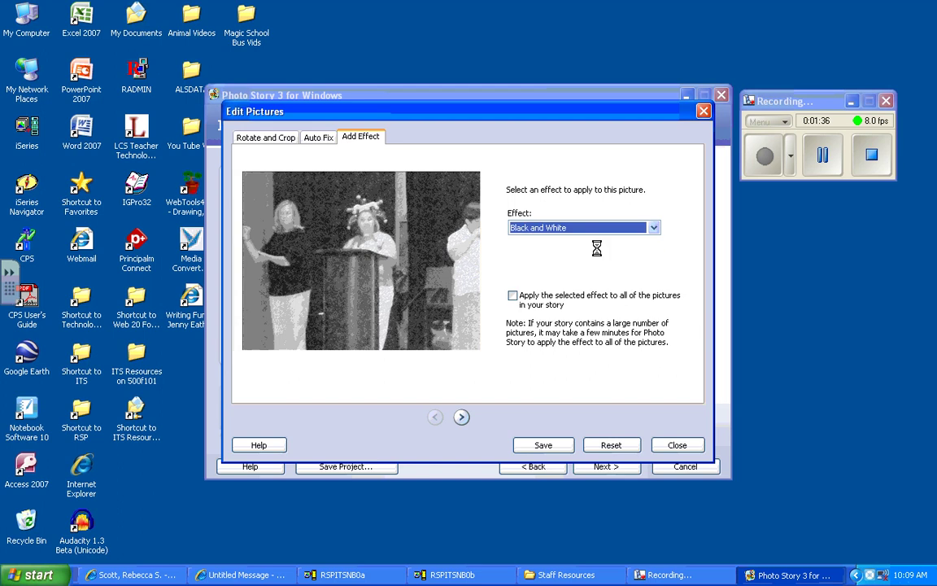
click(549, 445)
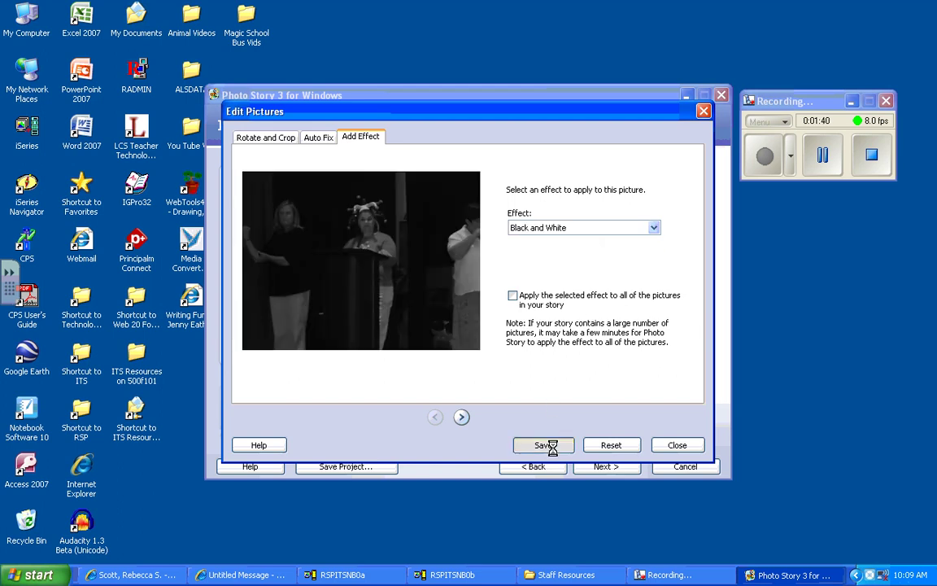
click(678, 445)
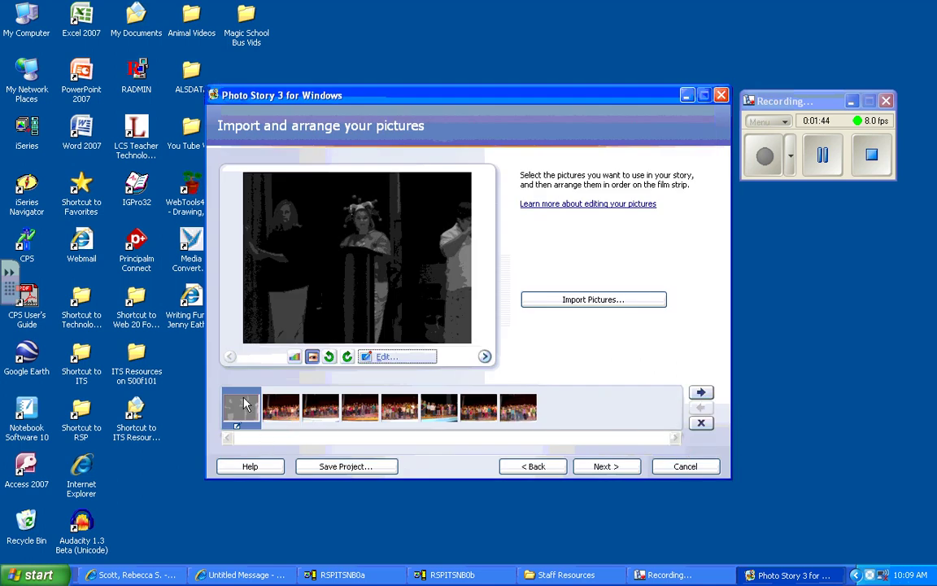
click(285, 409)
key(Right)
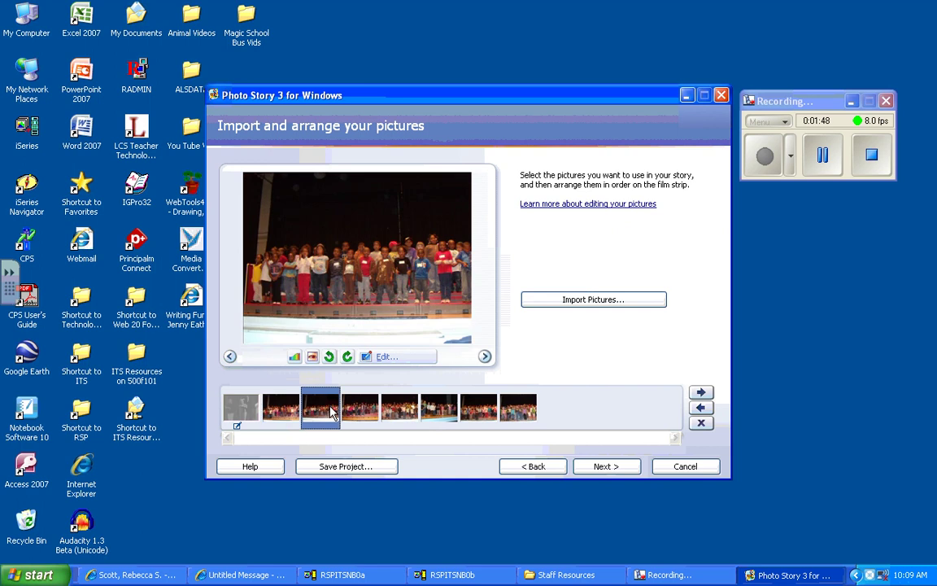
key(Left)
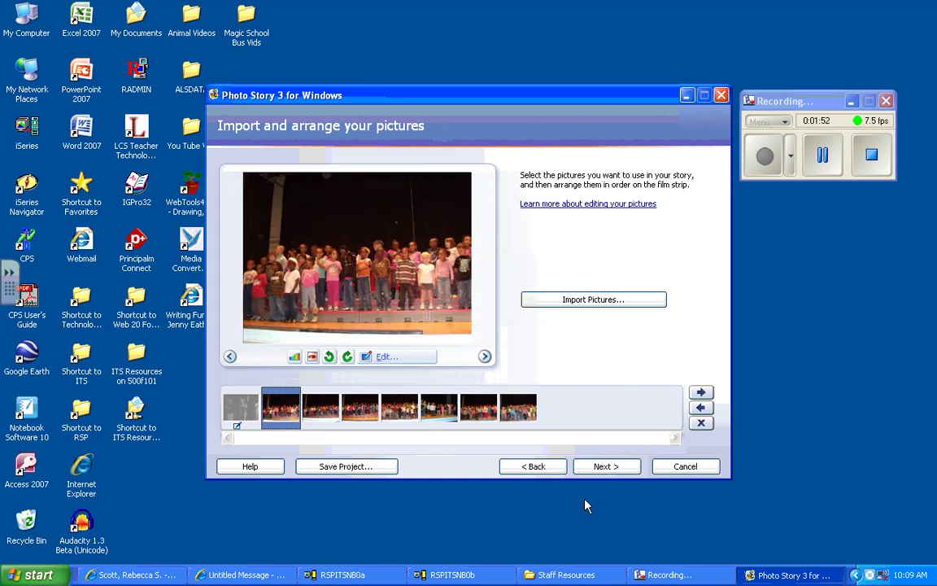
Continue to adding titles and clear the placeholder title text of the second picture.
click(622, 466)
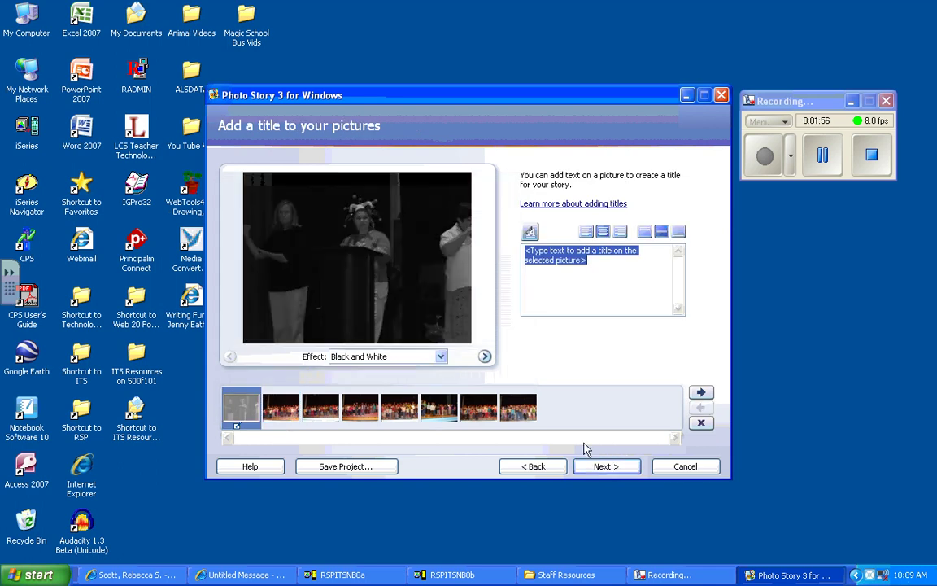
click(281, 411)
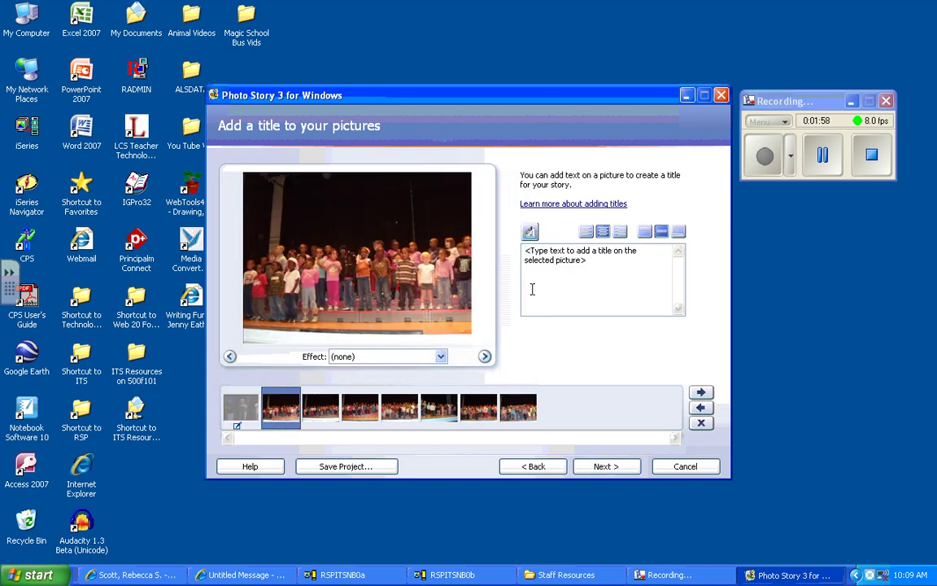
click(322, 419)
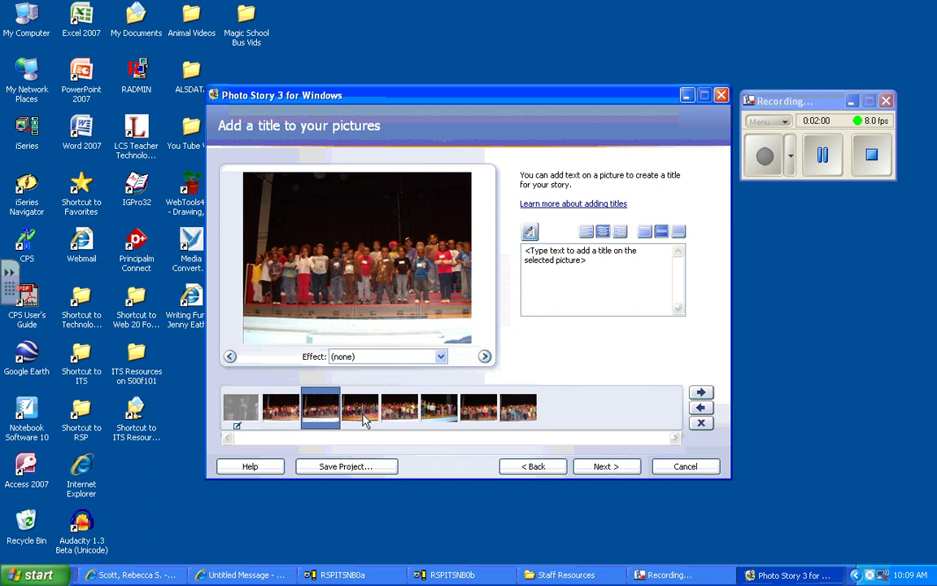
click(285, 416)
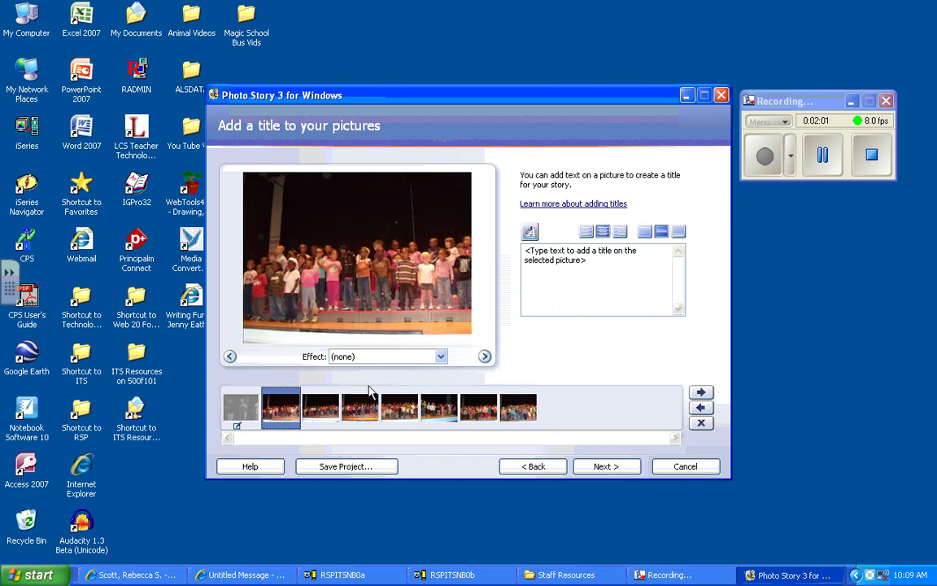
click(598, 264)
key(BackSpace)
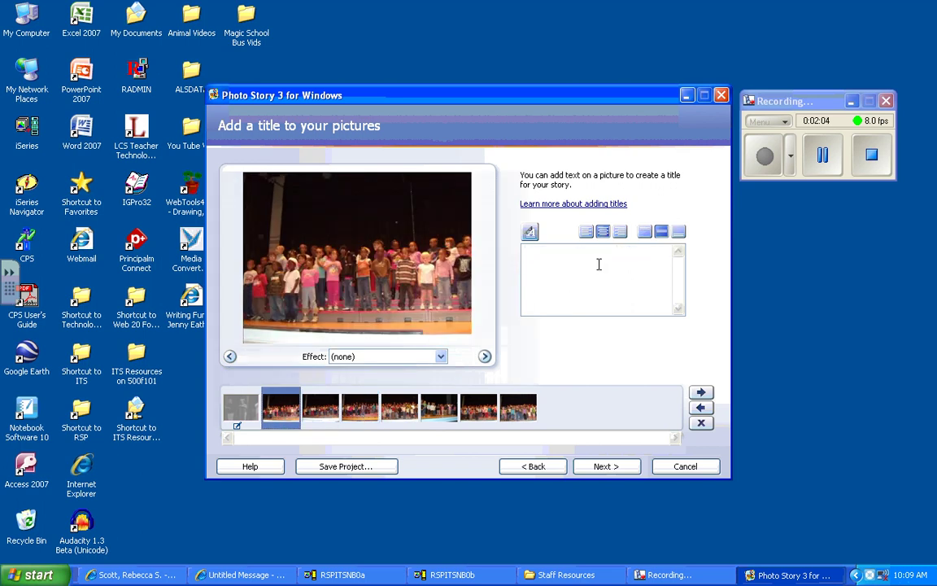
text(hi)
key(BackSpace)
key(BackSpace)
Set the second picture's title font to Mistral, Bold, size 24.
click(529, 235)
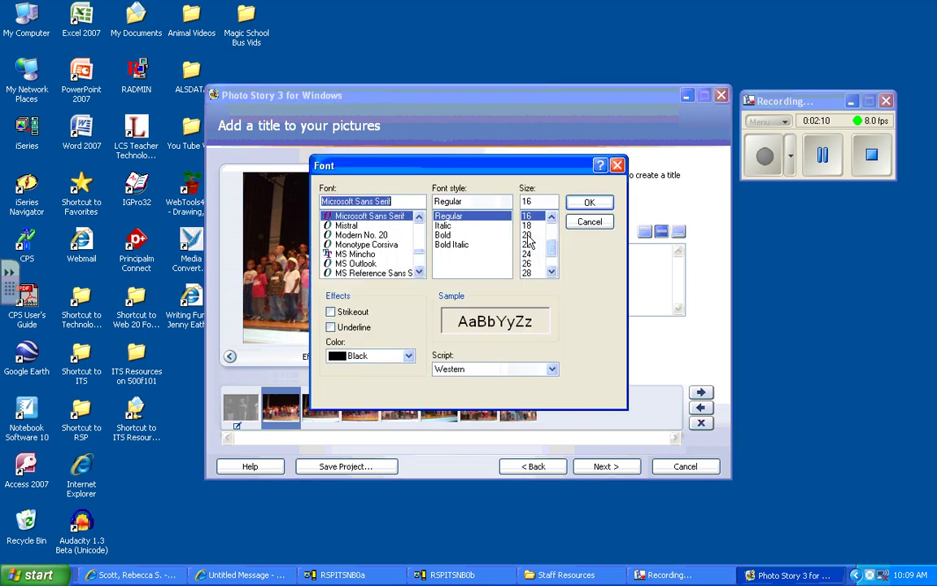
click(350, 226)
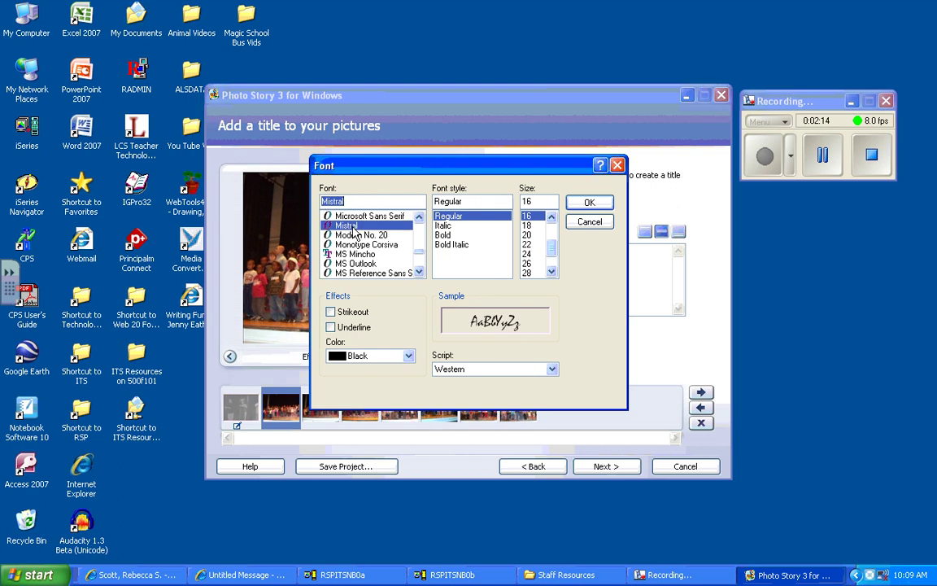
drag(487, 168, 538, 162)
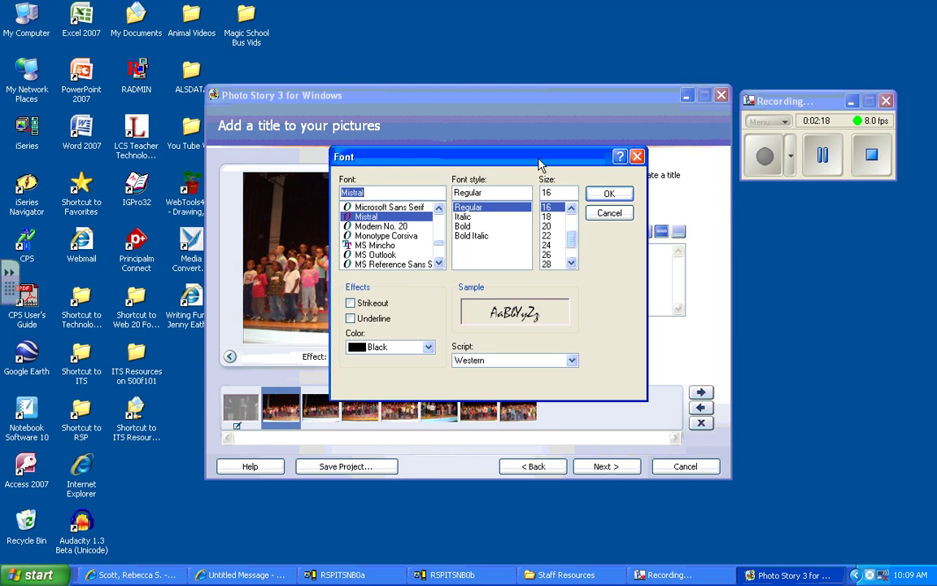
click(464, 226)
click(552, 236)
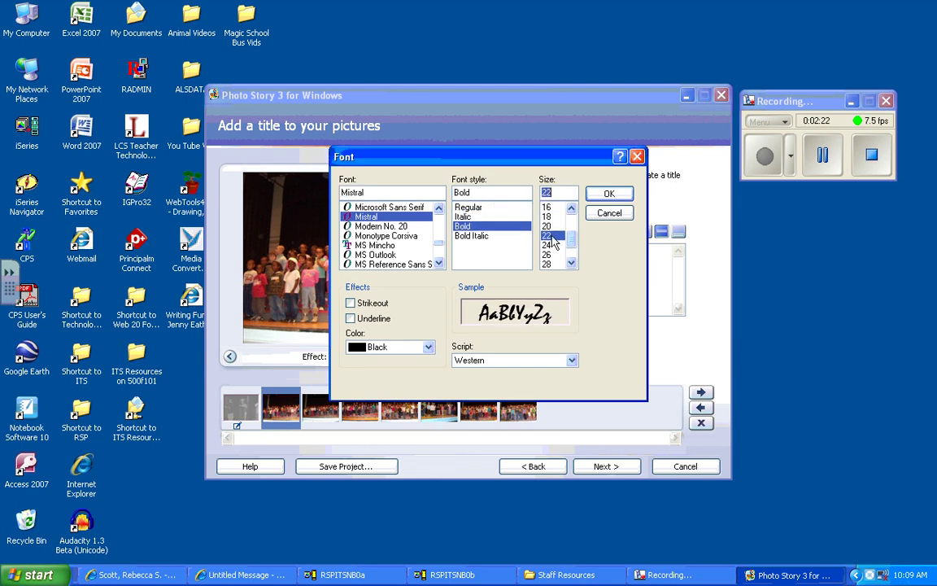
click(552, 244)
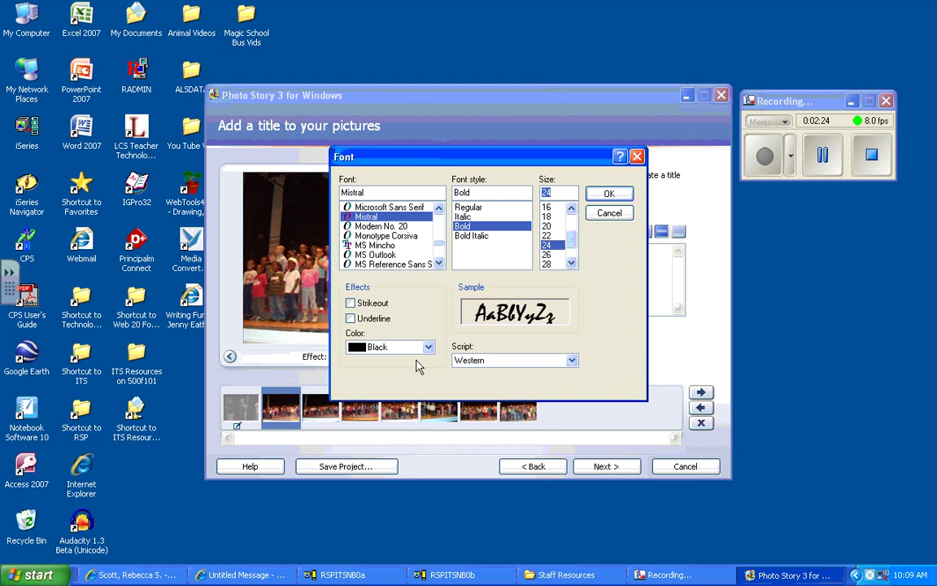
Set the title colour to red with the Western script, accept the font settings and enter the title "hi".
click(430, 347)
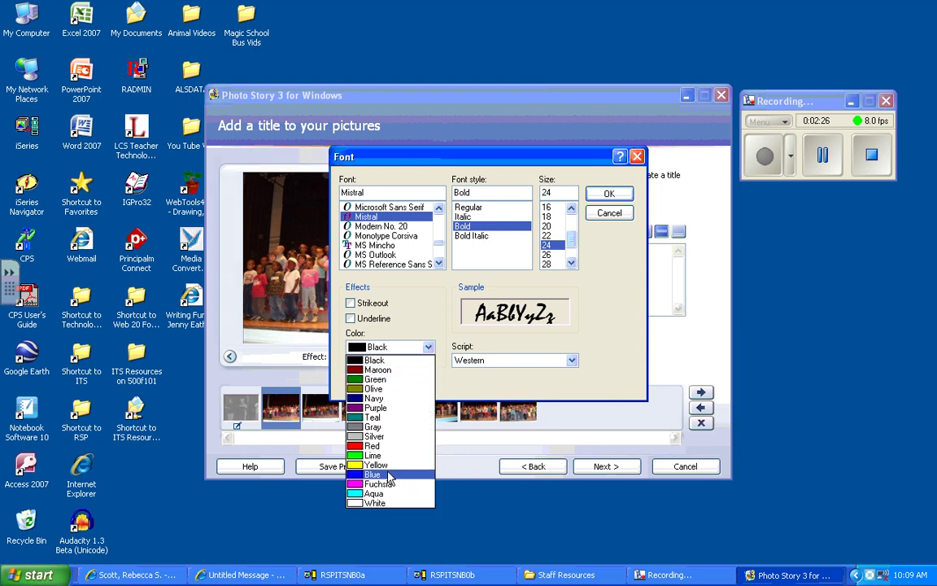
click(374, 445)
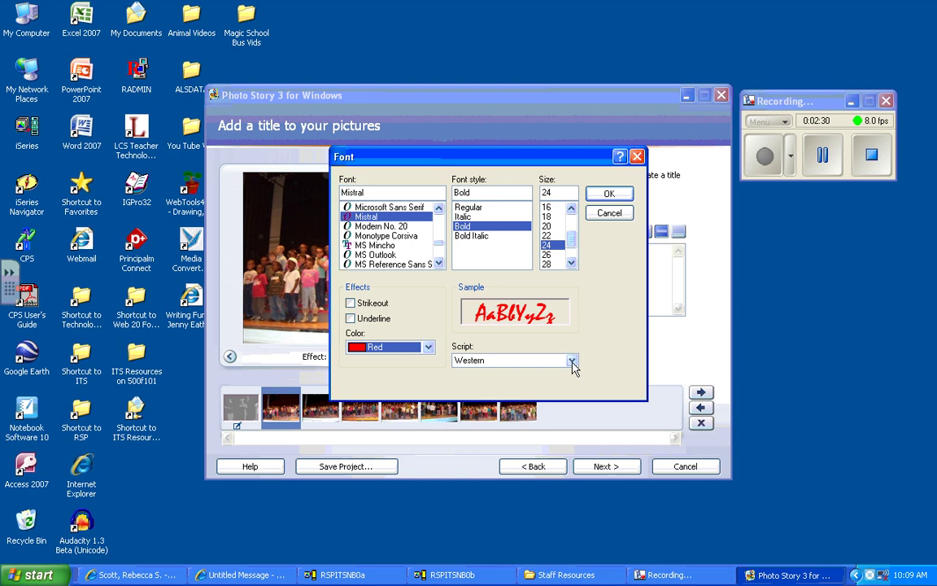
click(571, 360)
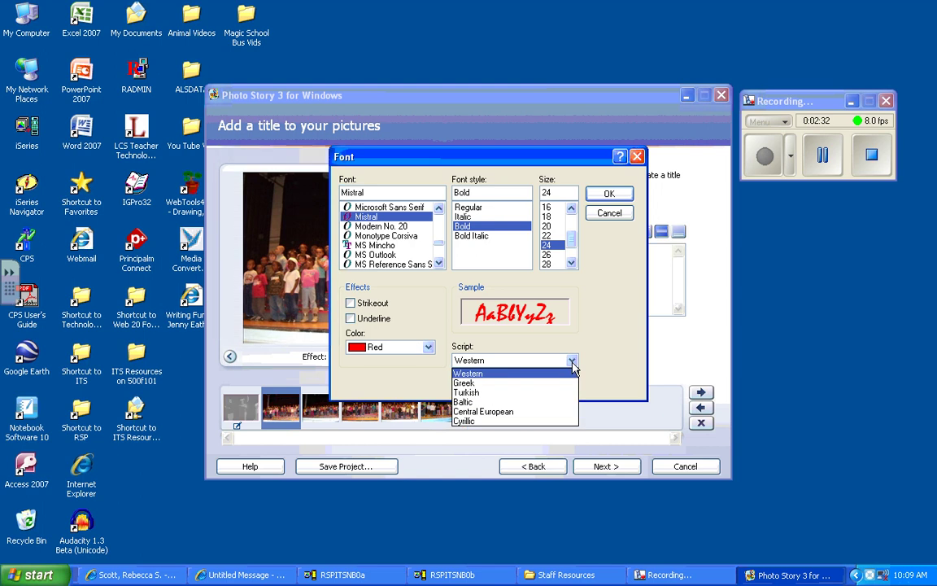
click(573, 366)
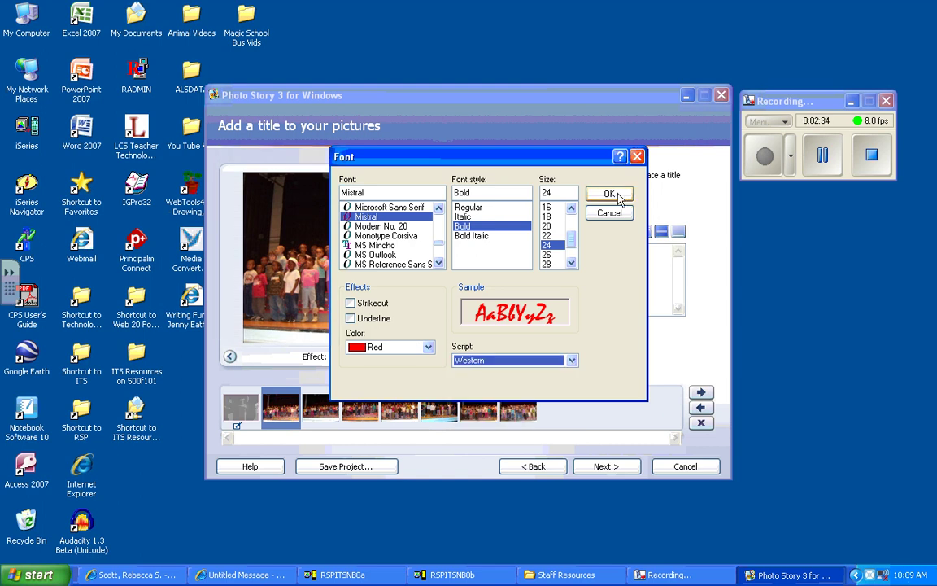
click(610, 194)
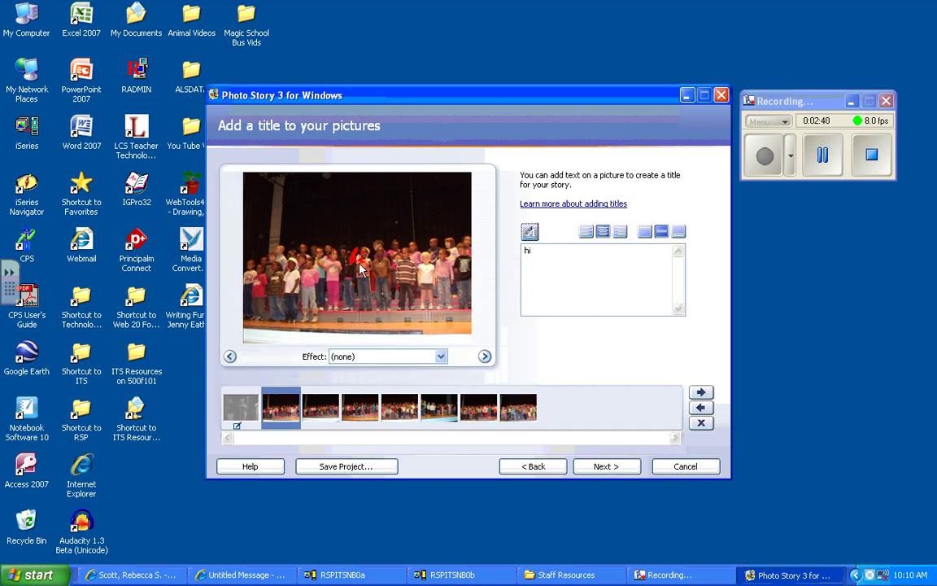
Try the title at the bottom and vertical centre of the picture, and settle on top alignment.
click(644, 234)
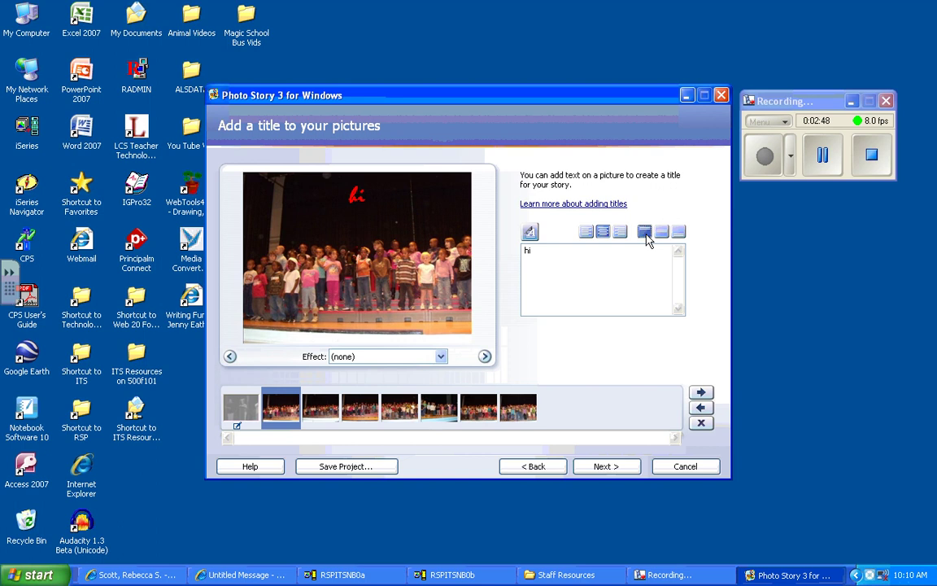
click(678, 233)
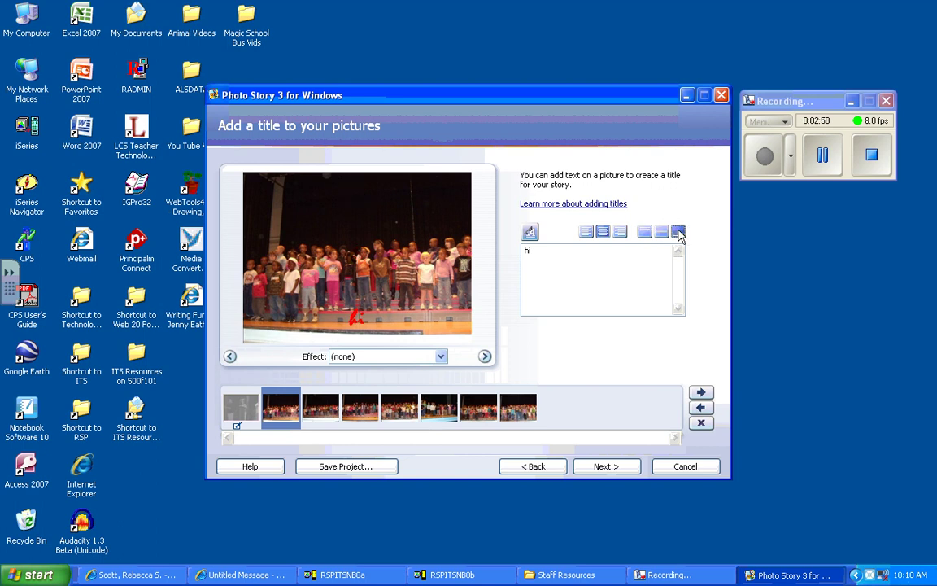
click(660, 234)
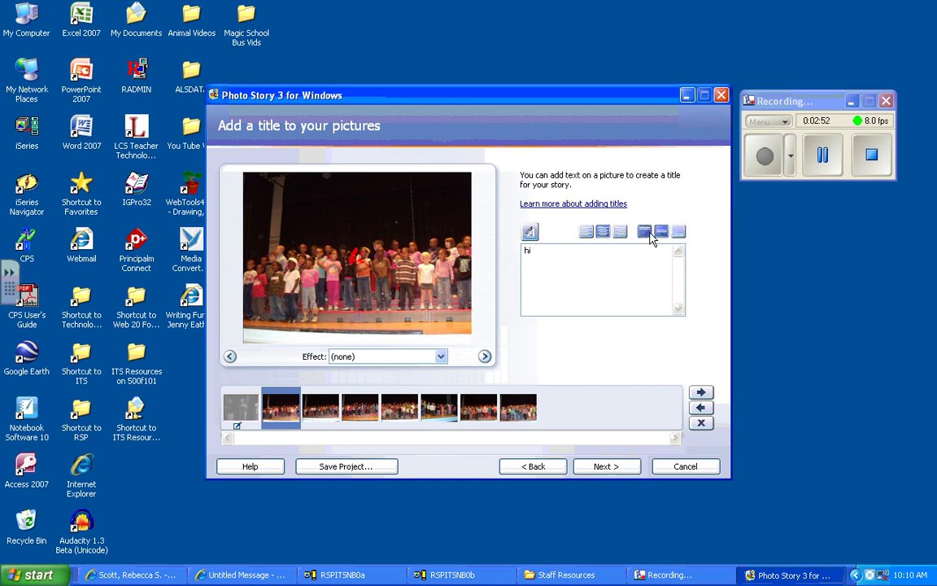
click(647, 234)
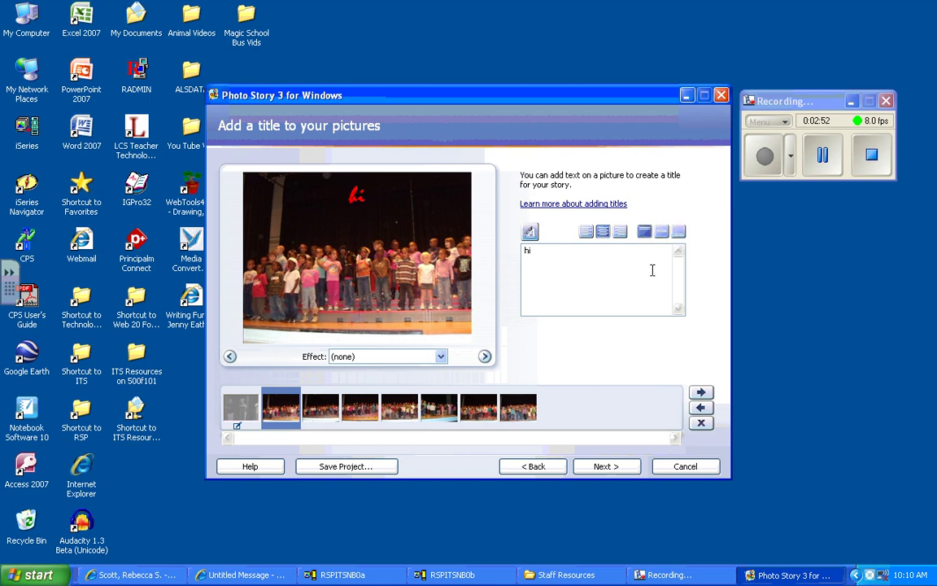
Try left and right alignment for the title, and return it to horizontally centred.
click(587, 234)
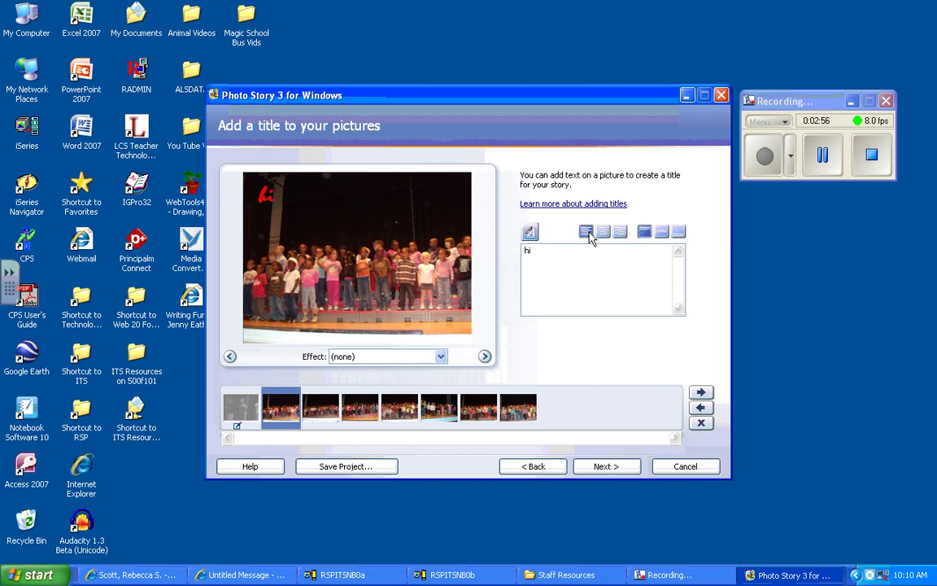
click(604, 235)
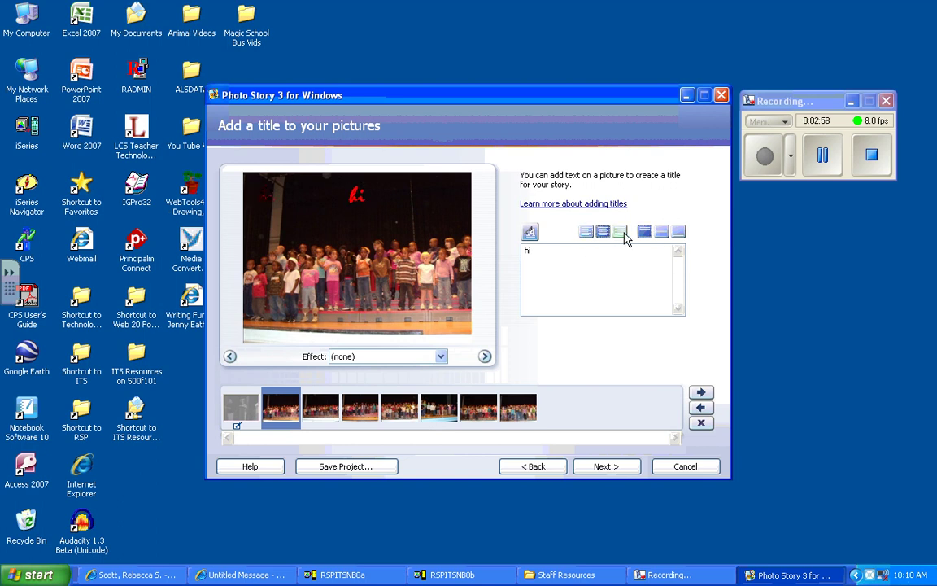
click(621, 235)
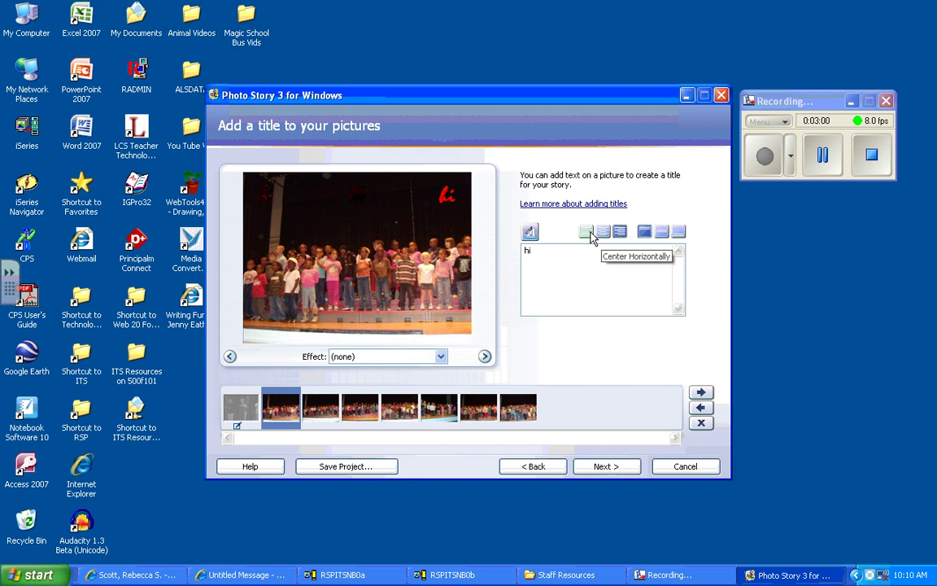
click(587, 231)
click(602, 233)
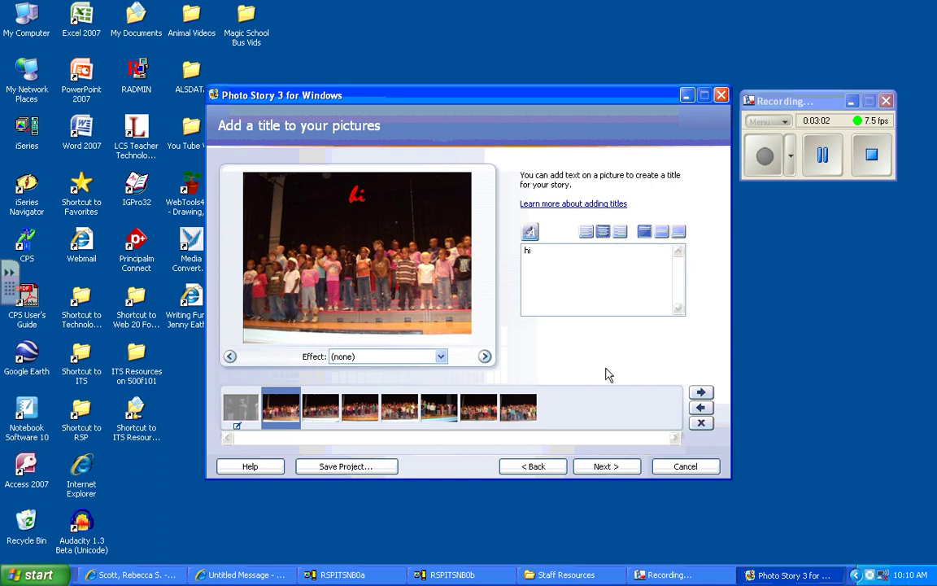
Check the title settings of the next pictures, return to the second picture and continue to narration and motion.
click(331, 409)
key(Right)
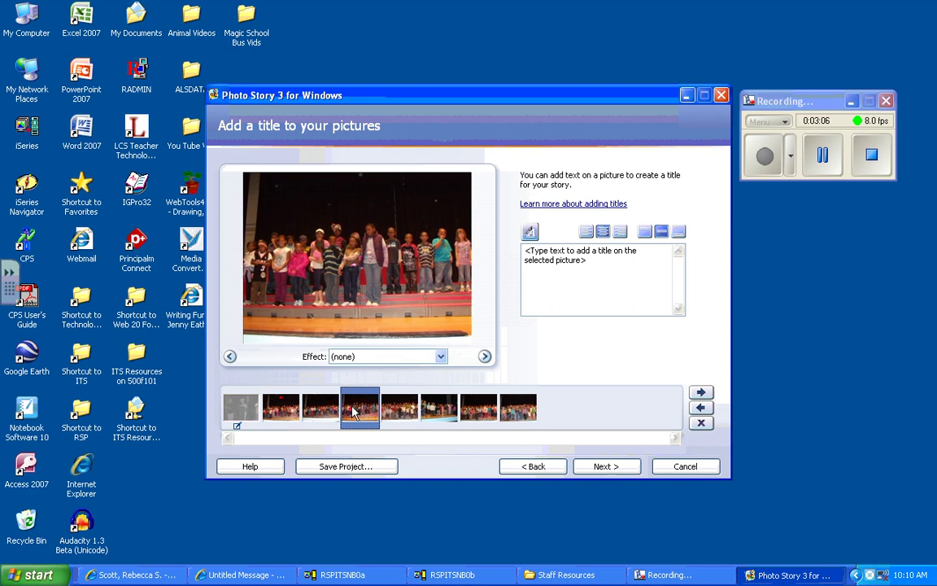
click(284, 412)
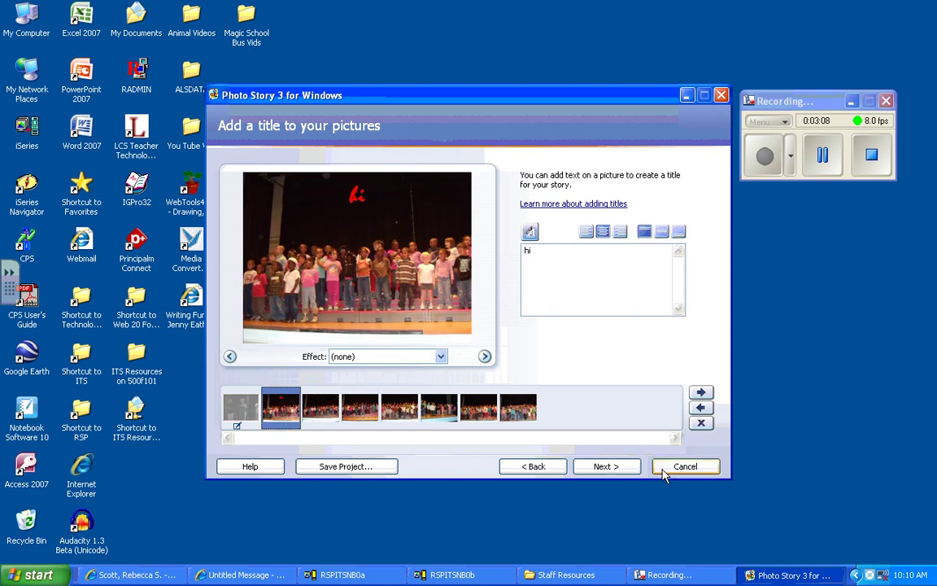
click(605, 470)
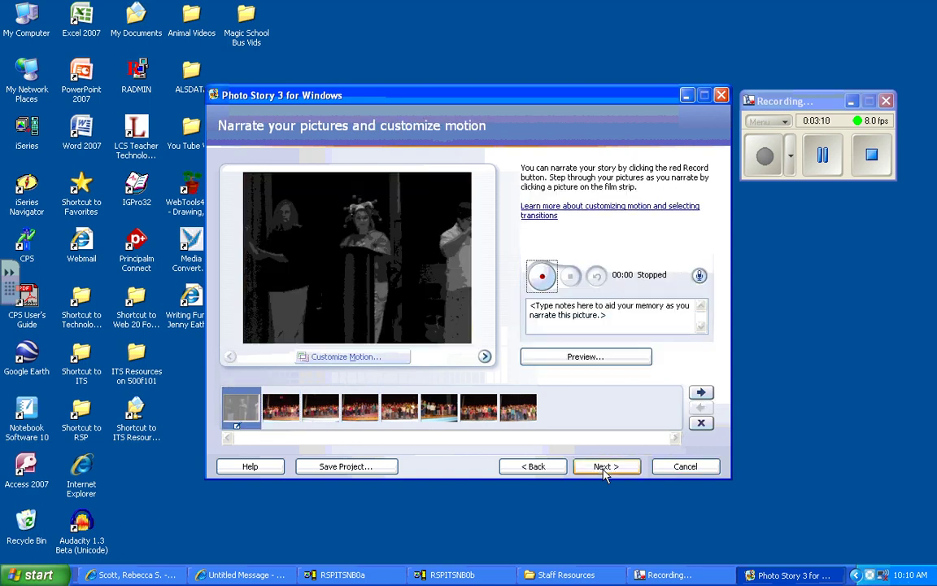
Specify custom motion for the first picture, with a start area of about 1280 x 960 pixels around the person at the podium.
click(376, 360)
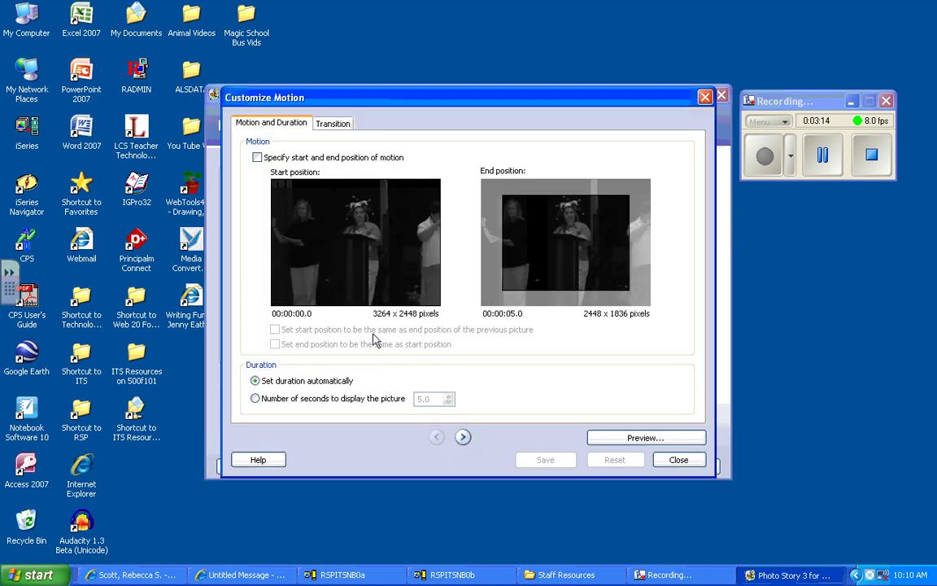
click(256, 157)
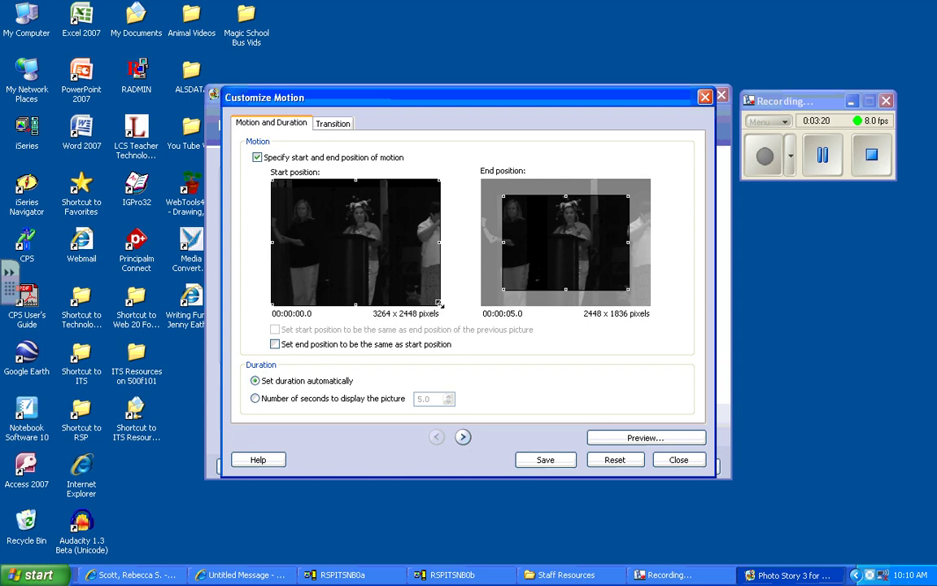
drag(440, 304, 367, 219)
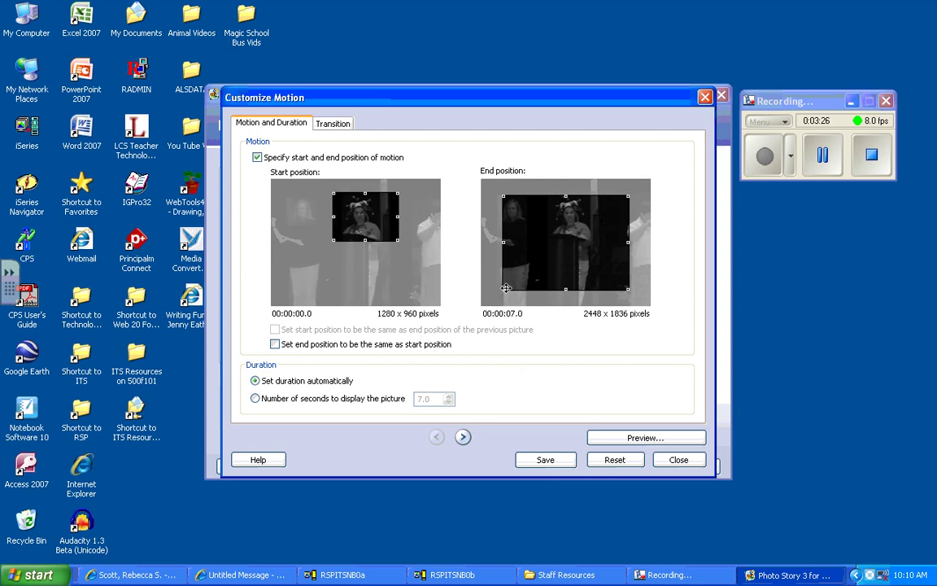
Enlarge the motion's end position to the full 3264 x 2448 pixel picture and save the motion settings.
drag(503, 290, 481, 305)
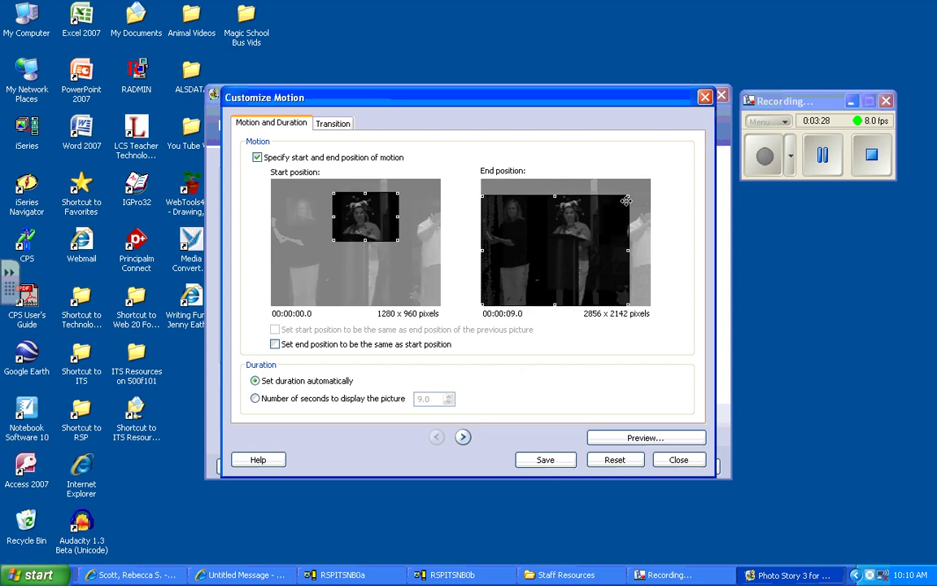
drag(628, 195, 650, 179)
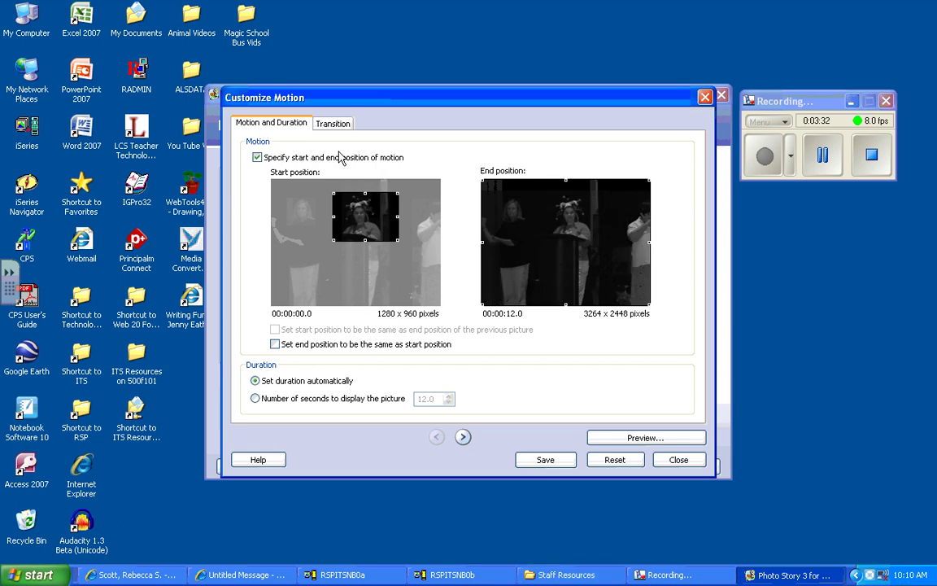
click(558, 468)
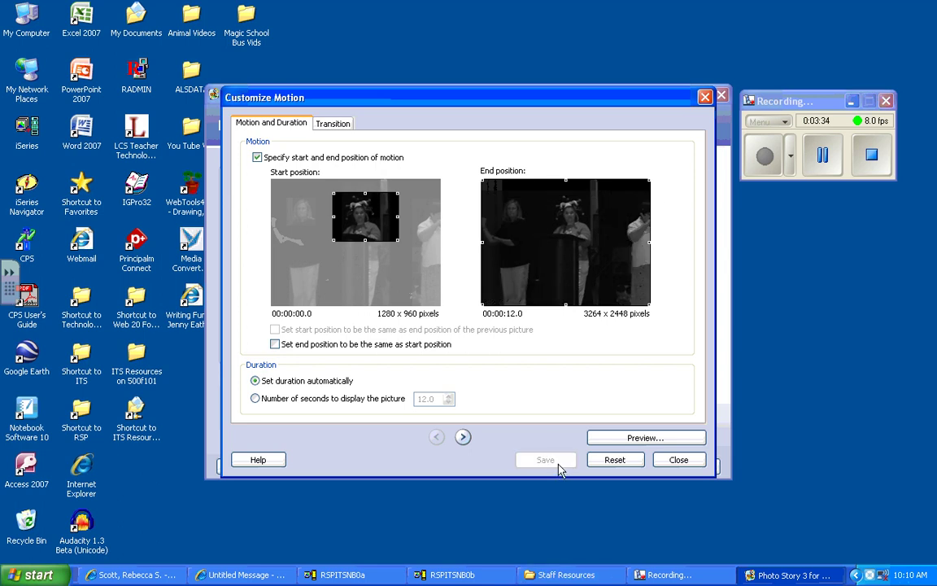
Choose the Flip, Counterclockwise transition for the start of the first picture.
click(341, 128)
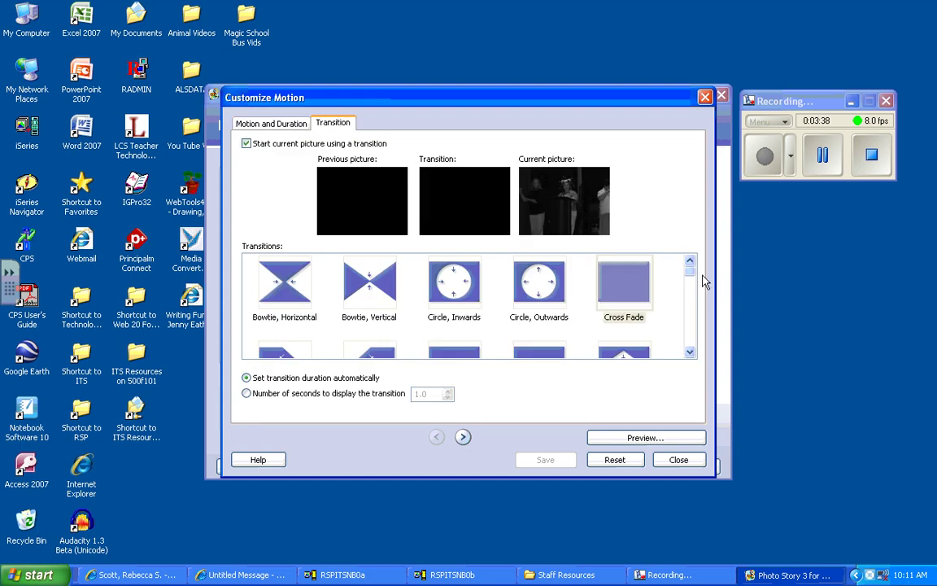
drag(690, 268, 693, 302)
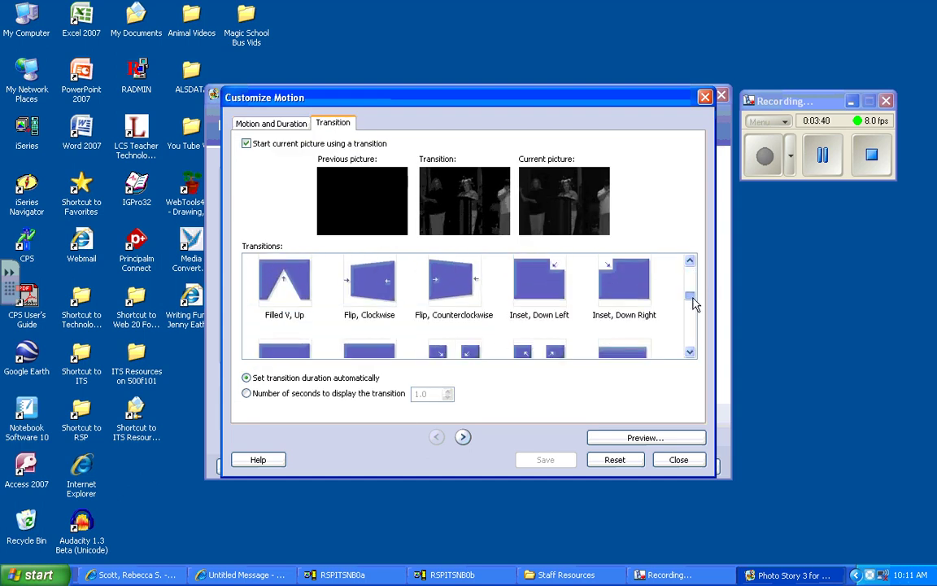
click(426, 291)
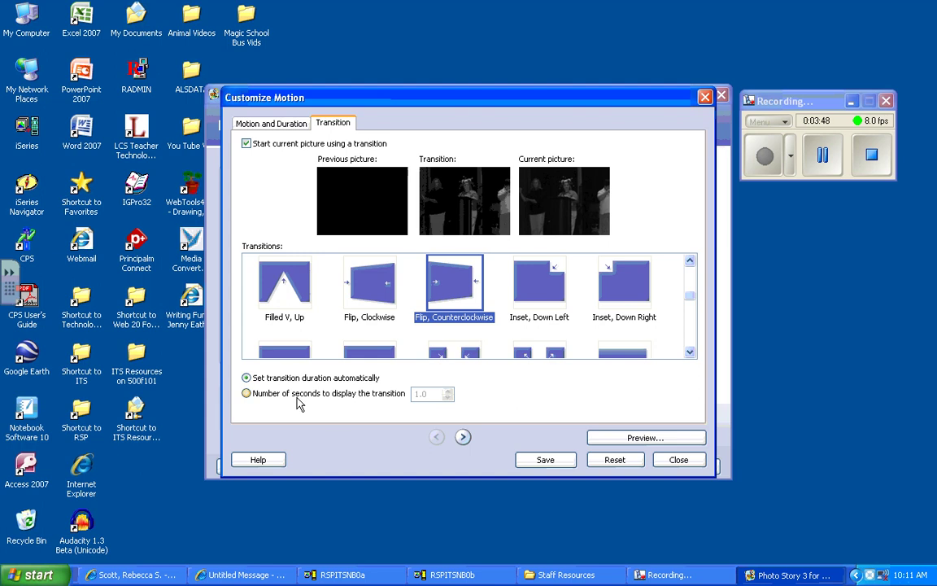
Enter a custom transition duration of 10 seconds, save the settings and preview the first picture's motion.
click(247, 394)
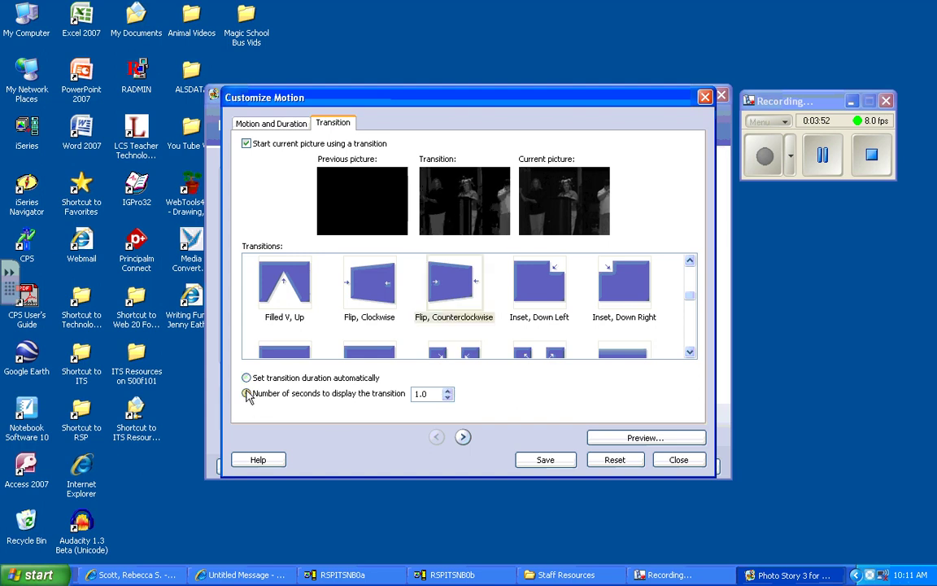
click(448, 390)
key(BackSpace)
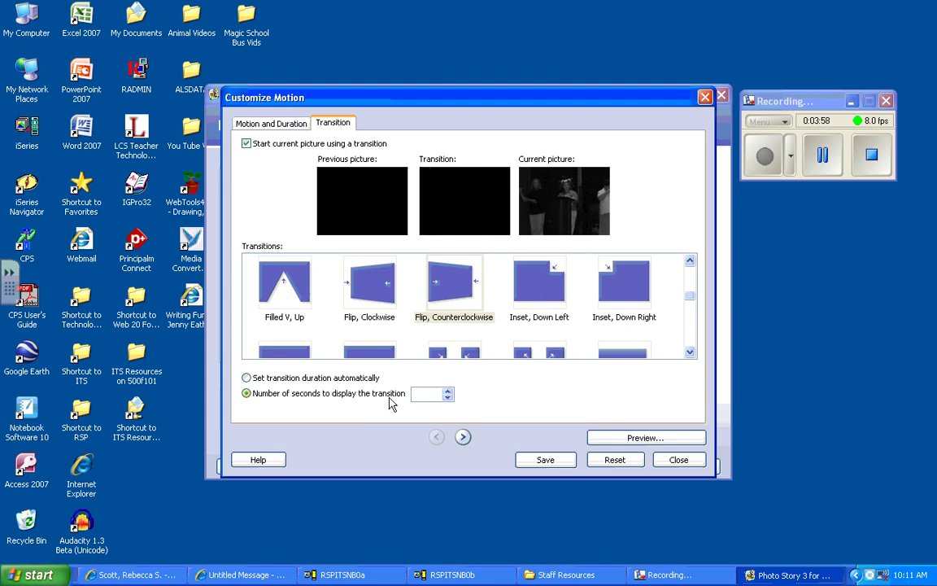
text(10)
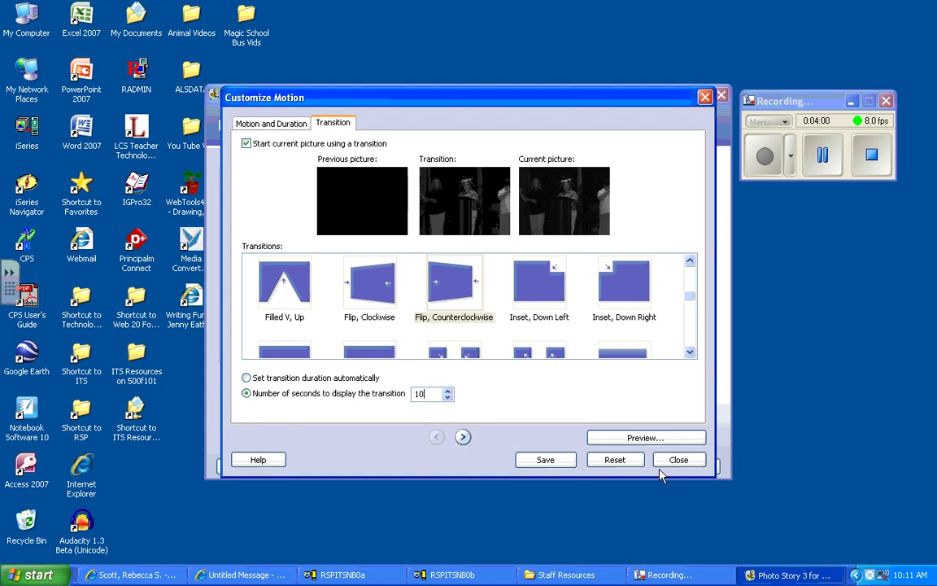
click(545, 461)
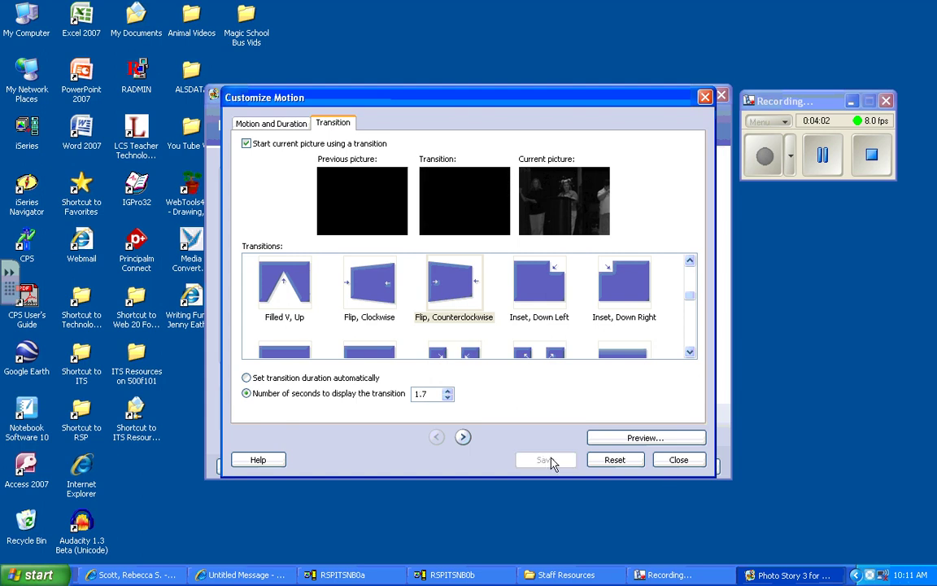
click(602, 443)
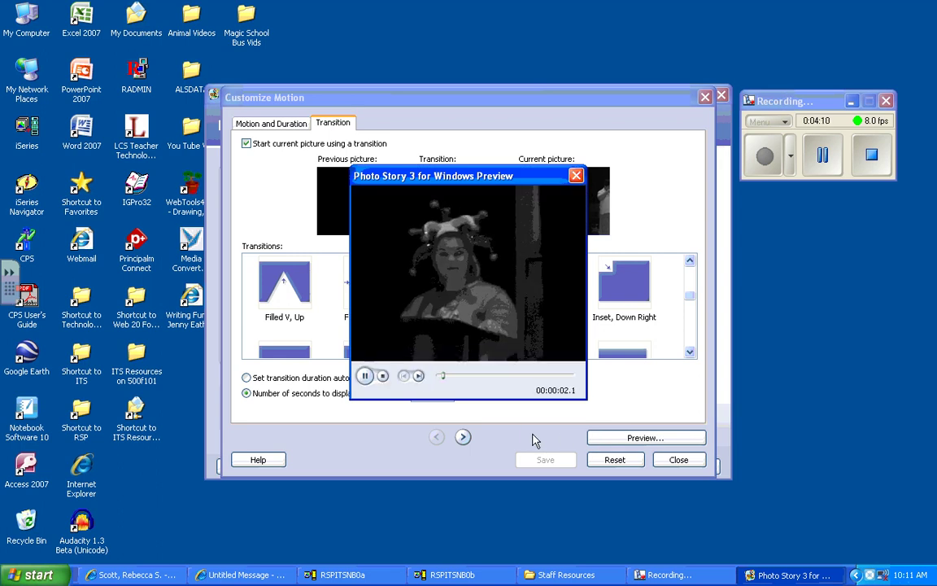
Close the motion preview and the motion customization, select the second picture and continue to the background music stage.
click(576, 176)
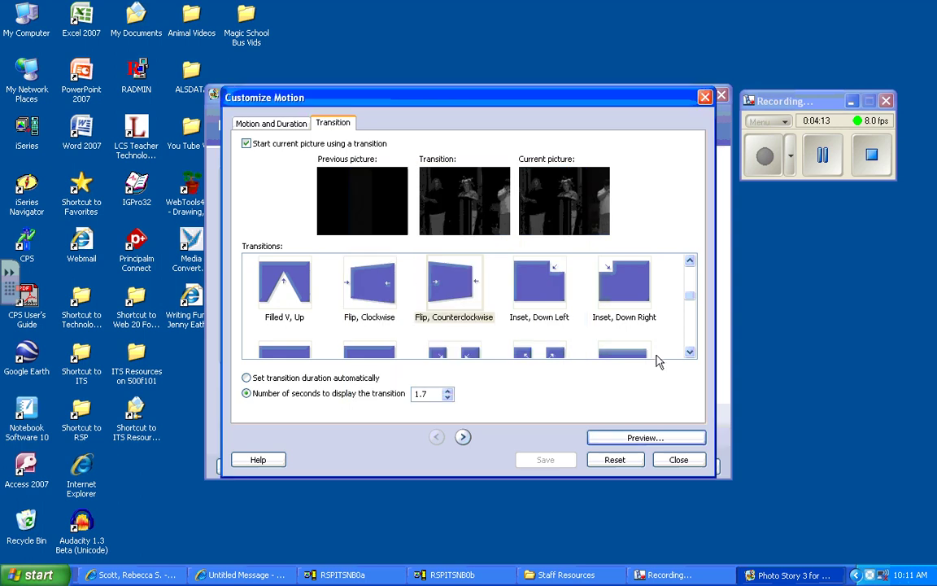
click(678, 460)
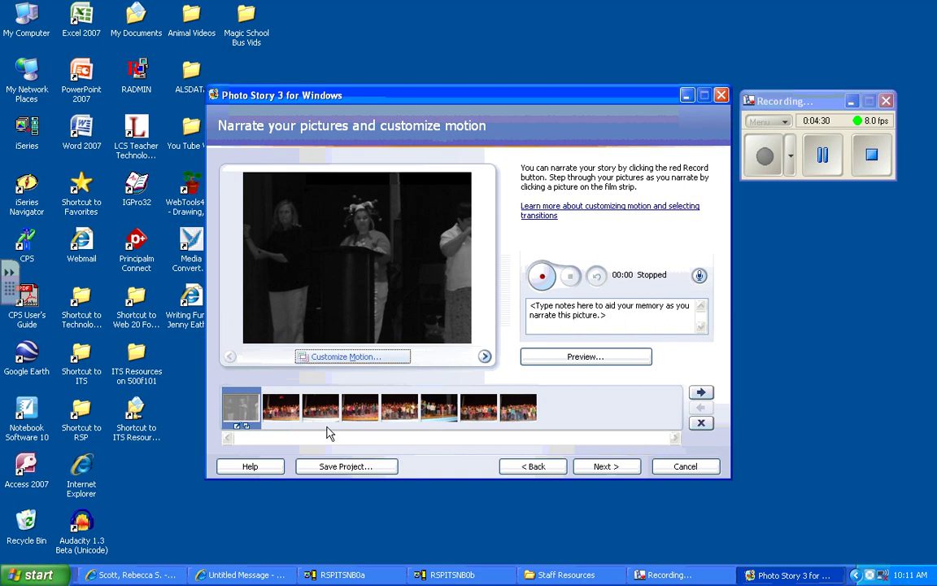
click(289, 414)
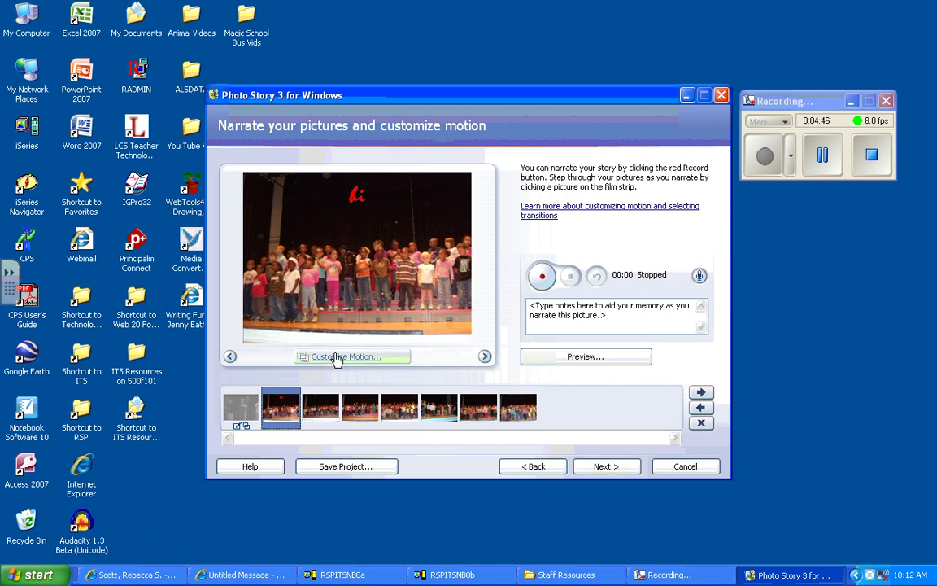
click(629, 470)
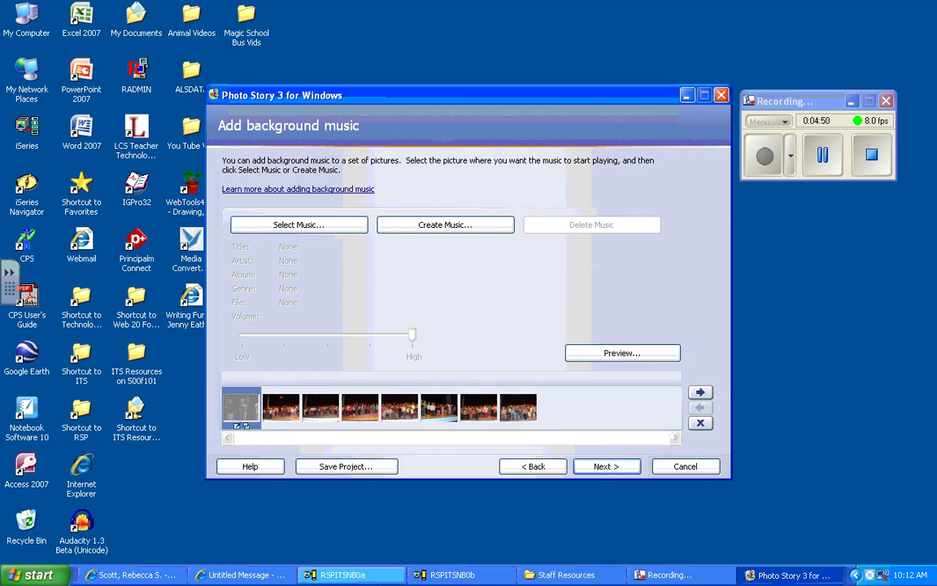
Add Neptune Chronic from the Sound Effects folder as background music from the first picture, and delete that music again.
click(252, 226)
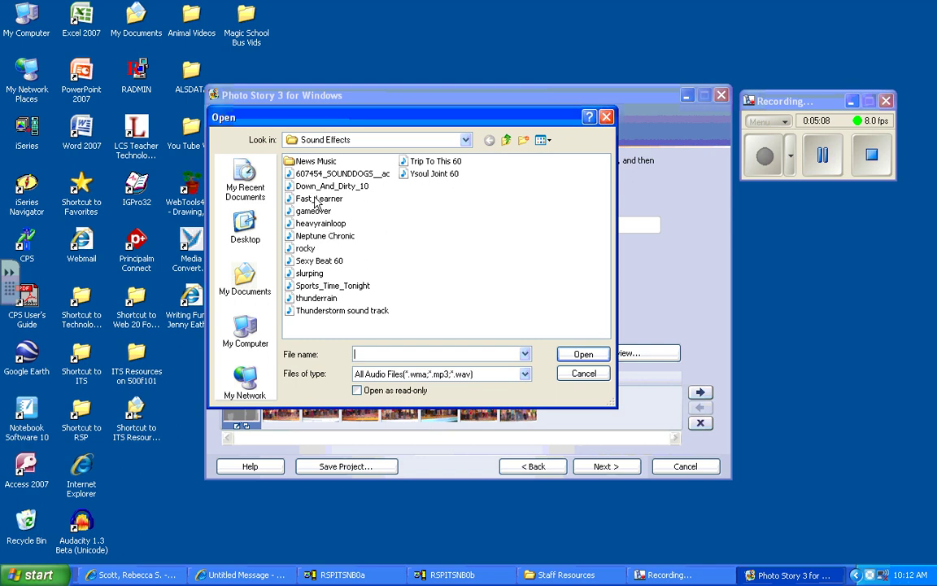
click(326, 237)
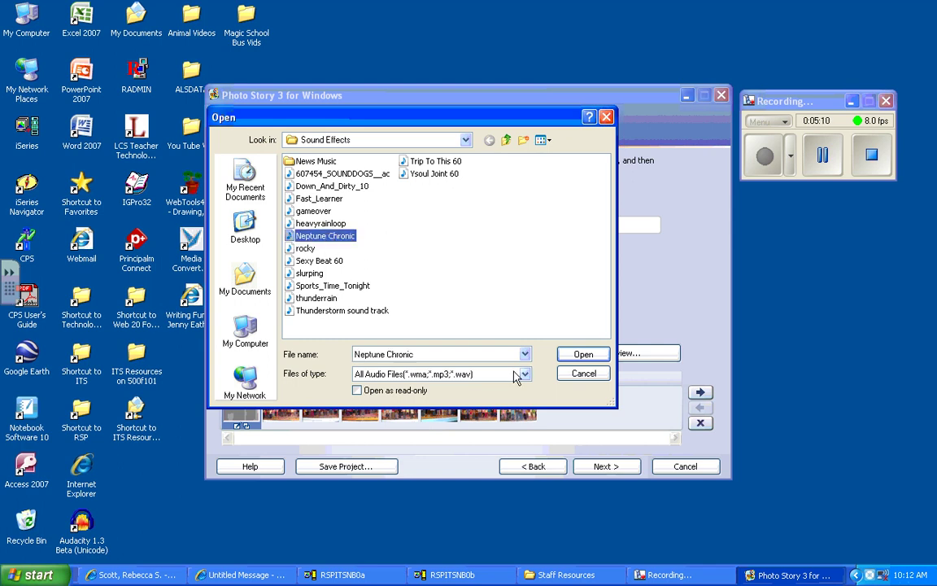
click(594, 358)
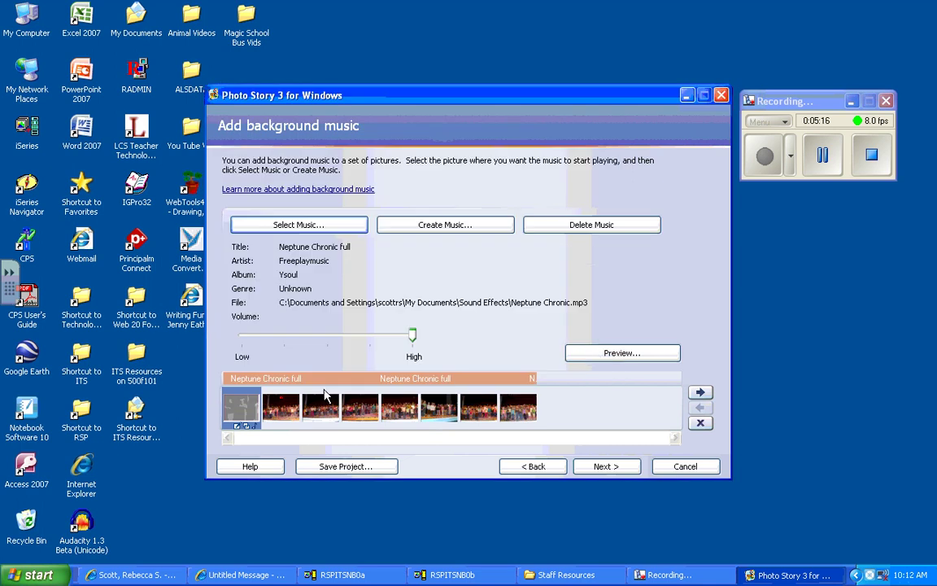
click(569, 230)
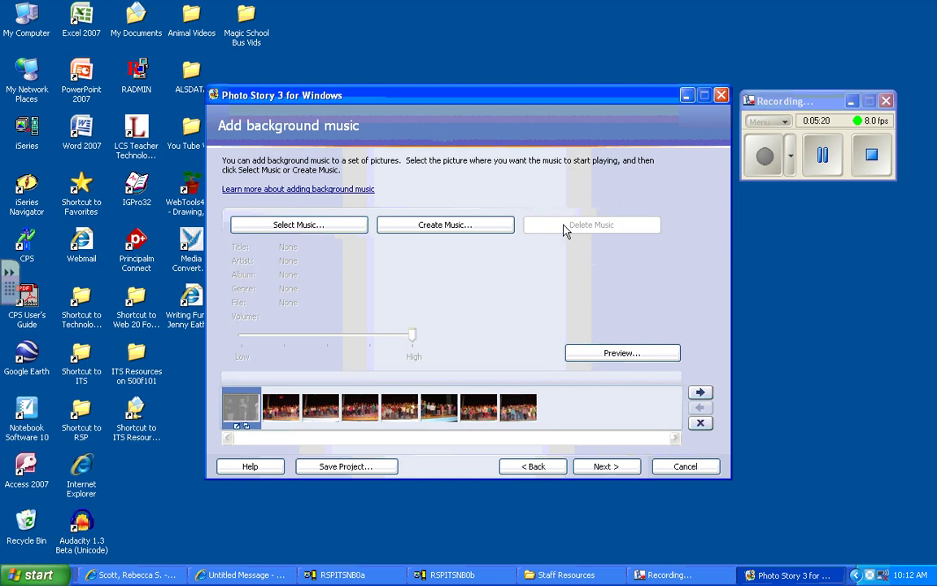
Try custom music for the first picture with the Dance genre, Powerdance style and Calliope band, and adjust its tempo.
click(470, 230)
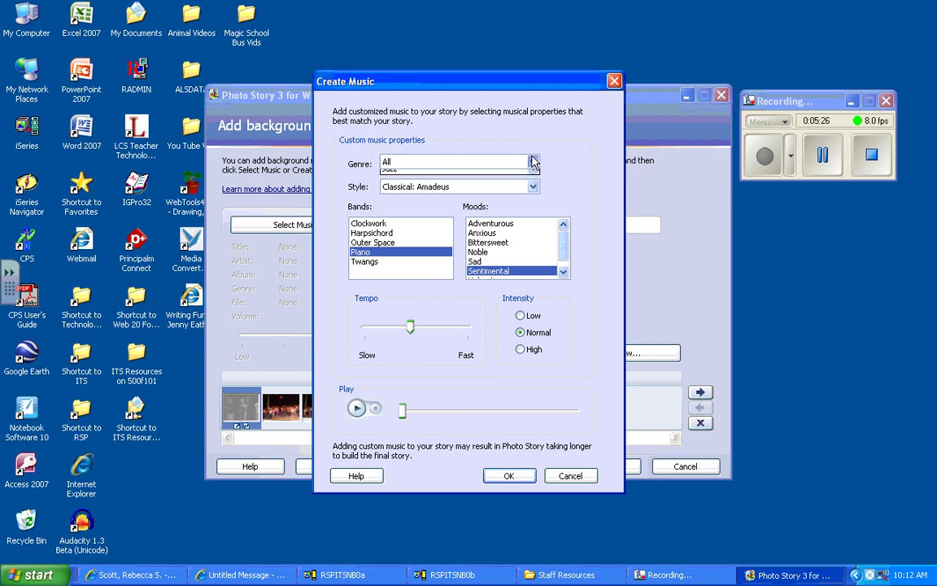
click(533, 162)
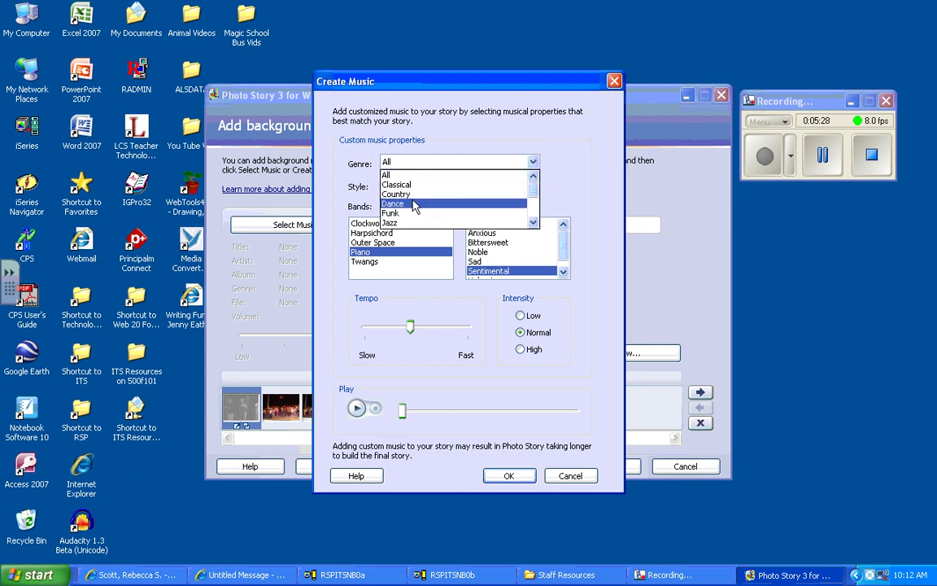
click(414, 203)
click(534, 188)
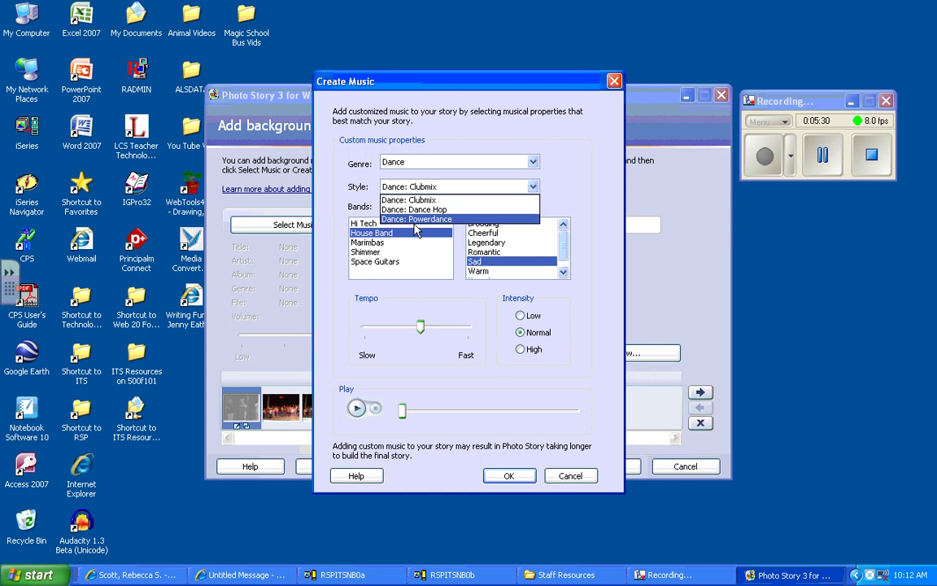
click(415, 219)
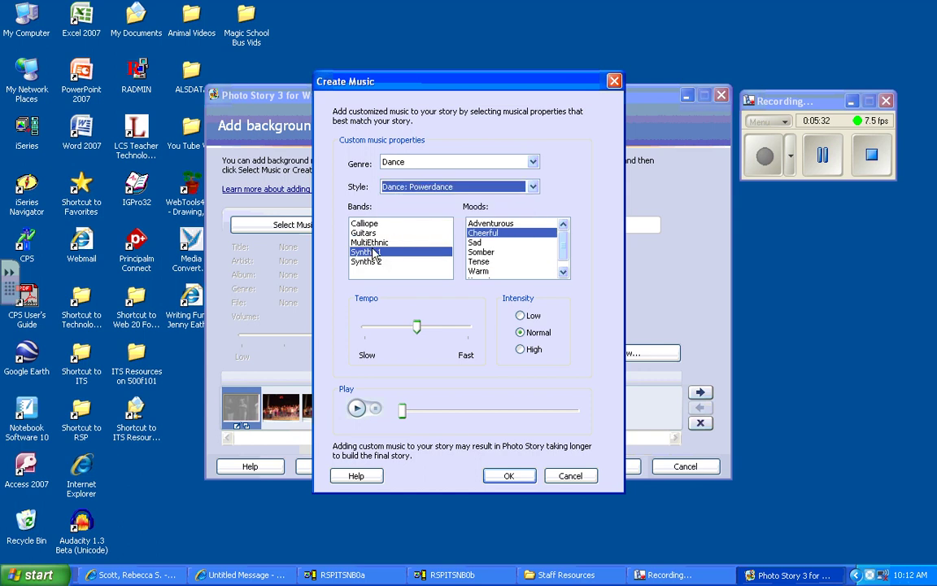
click(363, 223)
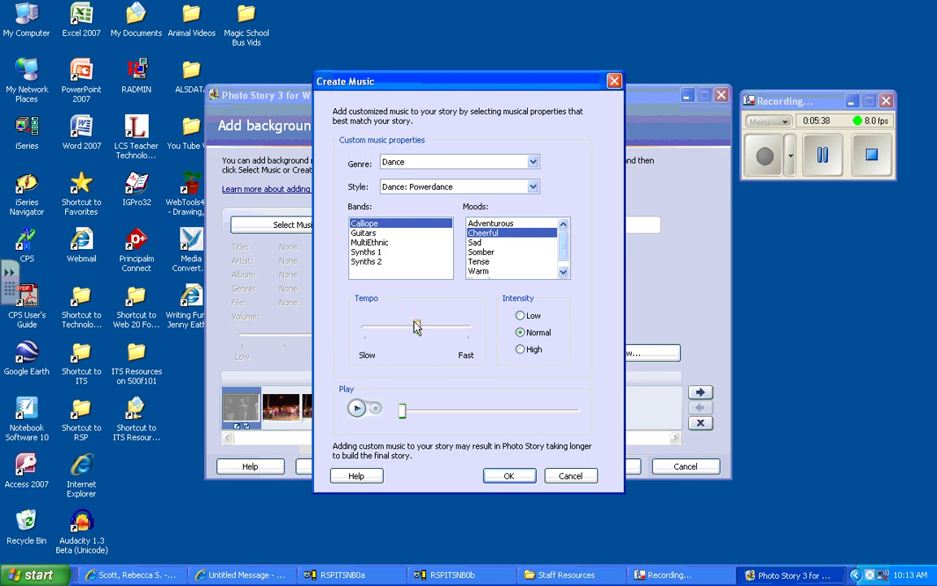
mouse_move(419, 335)
mouse_down()
mouse_move(447, 335)
mouse_move(429, 350)
mouse_up()
Add custom music of the Latin genre starting at the first picture and lower its volume to near the Low end.
click(481, 162)
click(476, 204)
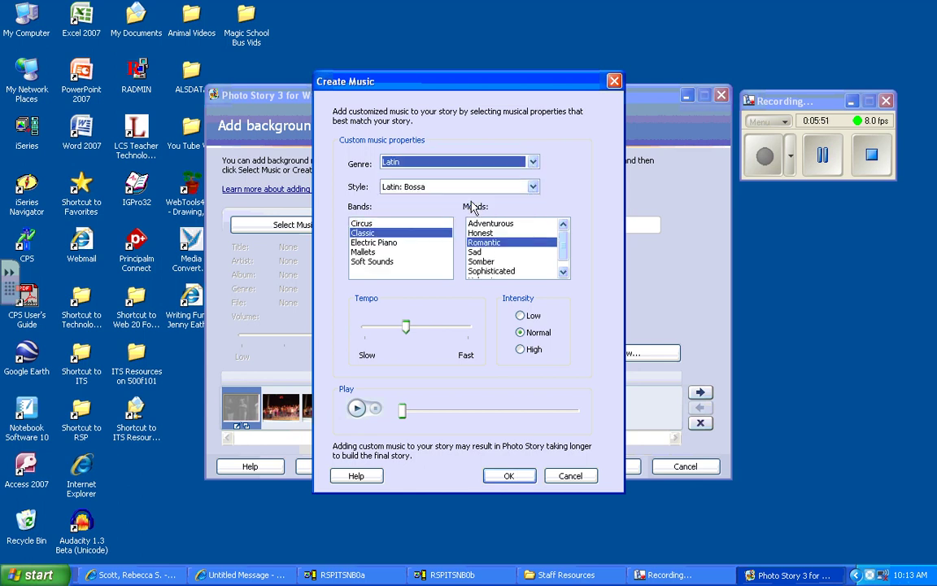
click(526, 480)
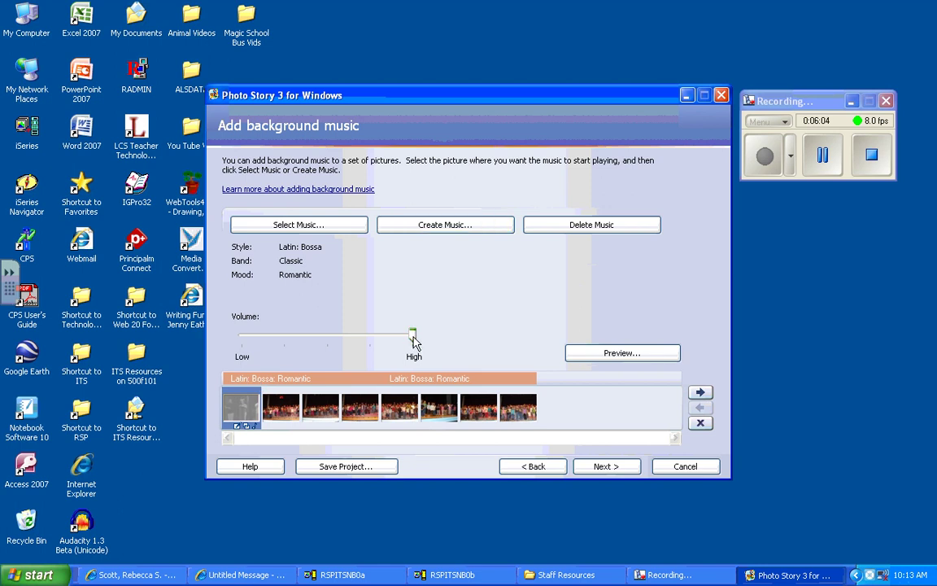
drag(413, 340, 299, 347)
drag(292, 337, 268, 335)
Create a second custom music track of the Pop genre that starts at the fifth picture.
click(391, 413)
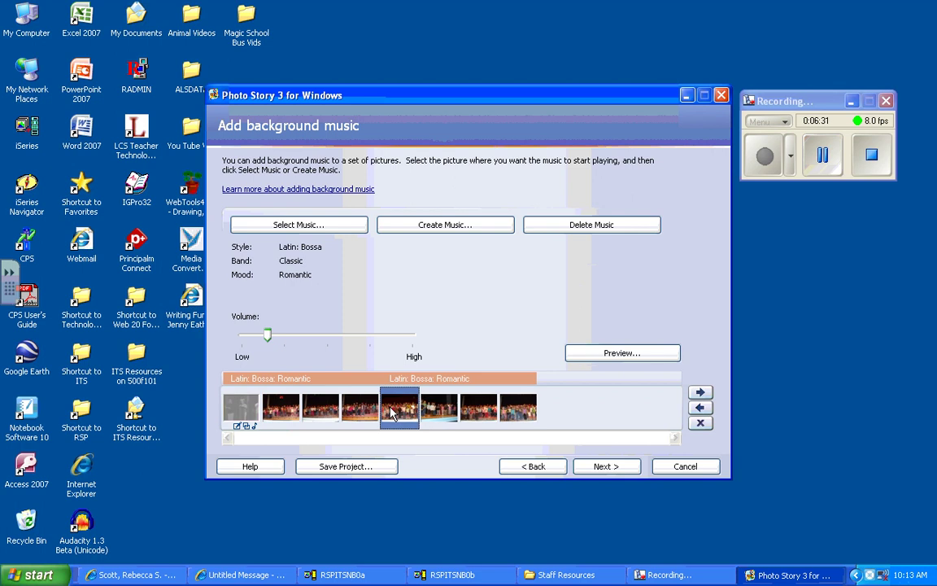
click(443, 226)
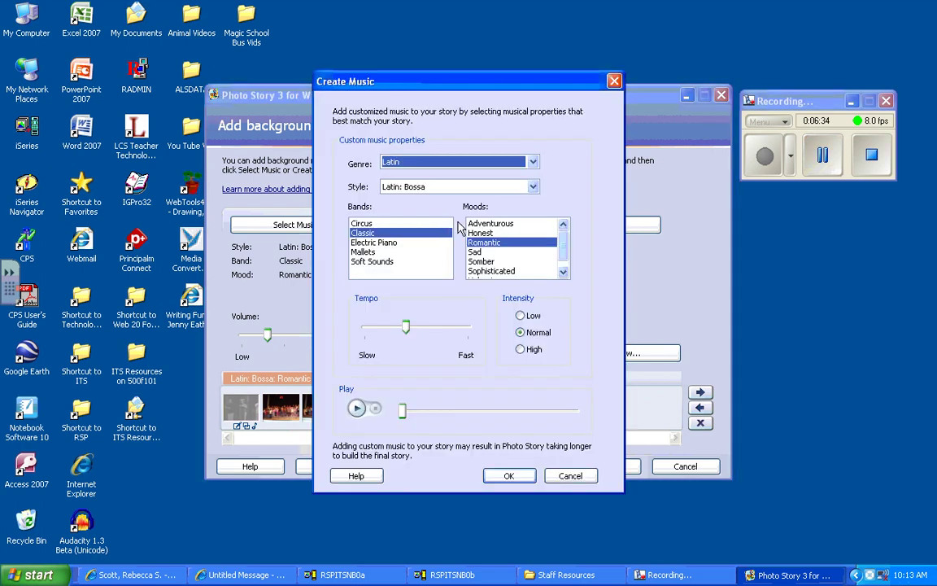
click(532, 163)
click(435, 192)
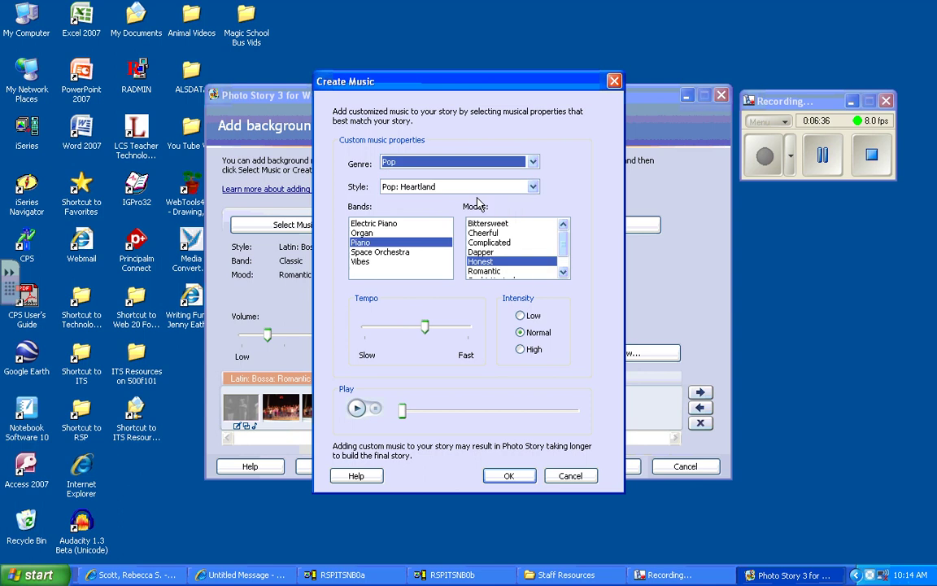
click(509, 478)
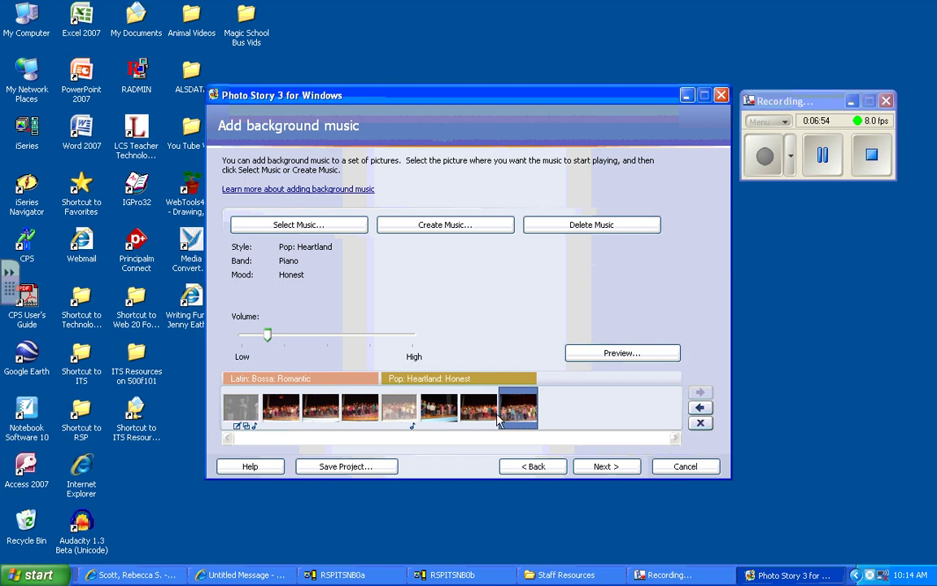
Name the story file practice on the Desktop for playback on the computer, and start building the story.
click(606, 466)
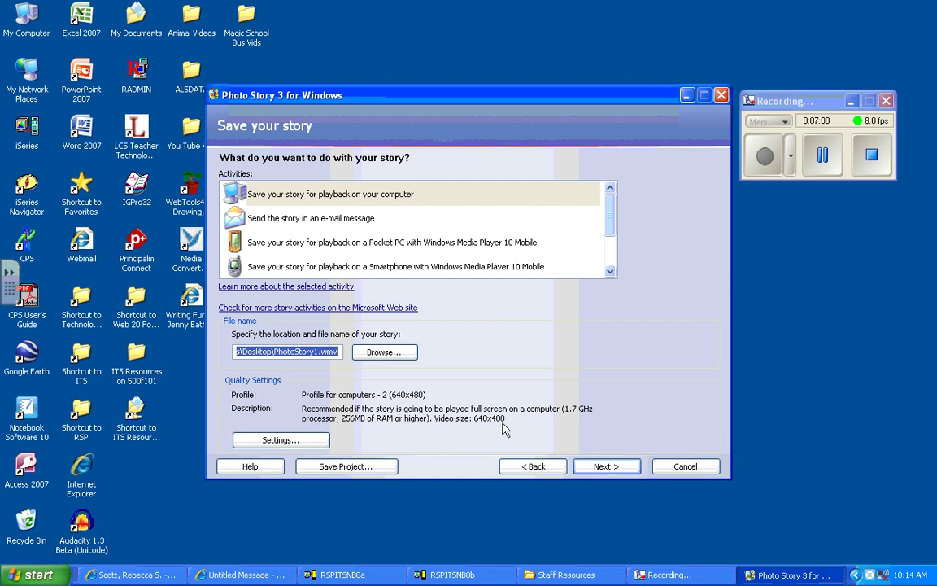
click(384, 352)
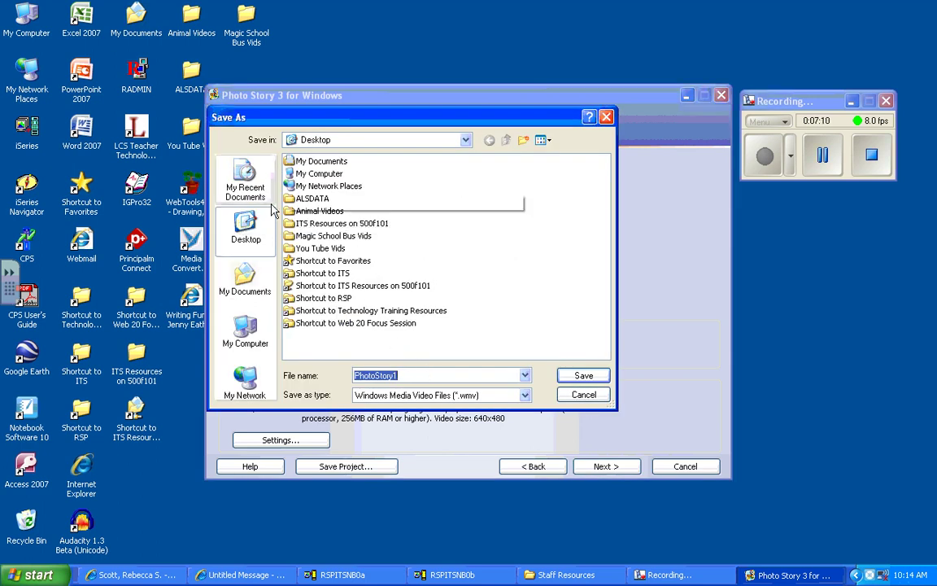
click(245, 280)
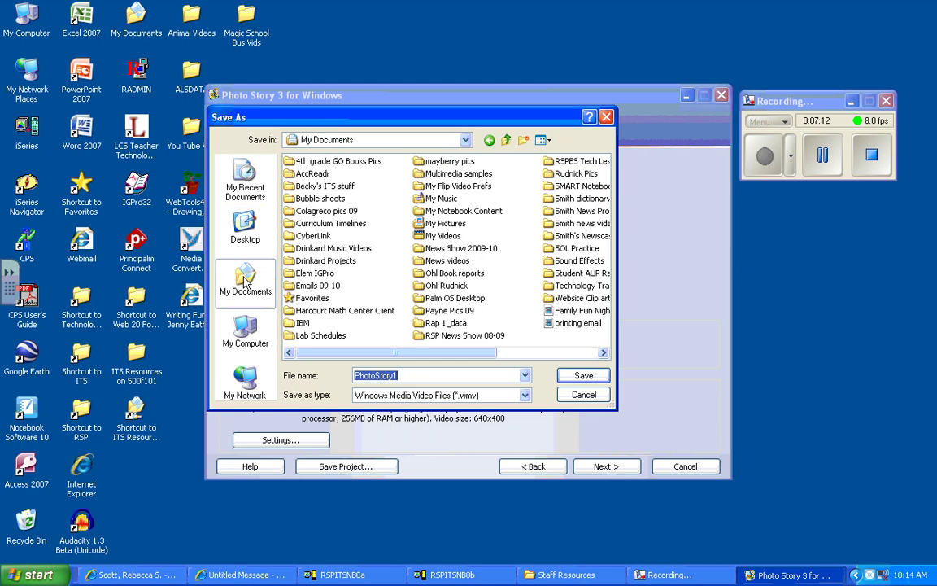
click(245, 228)
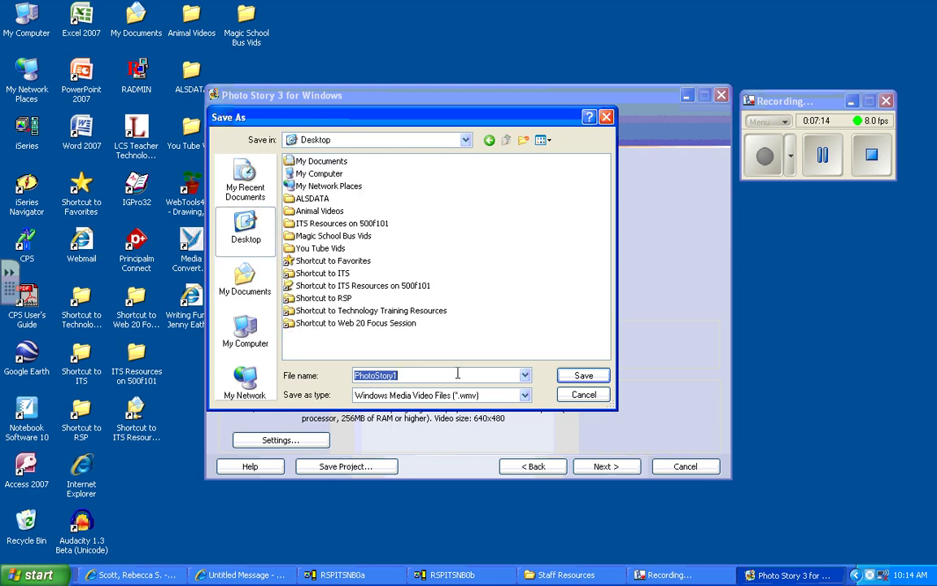
key(BackSpace)
text(practice)
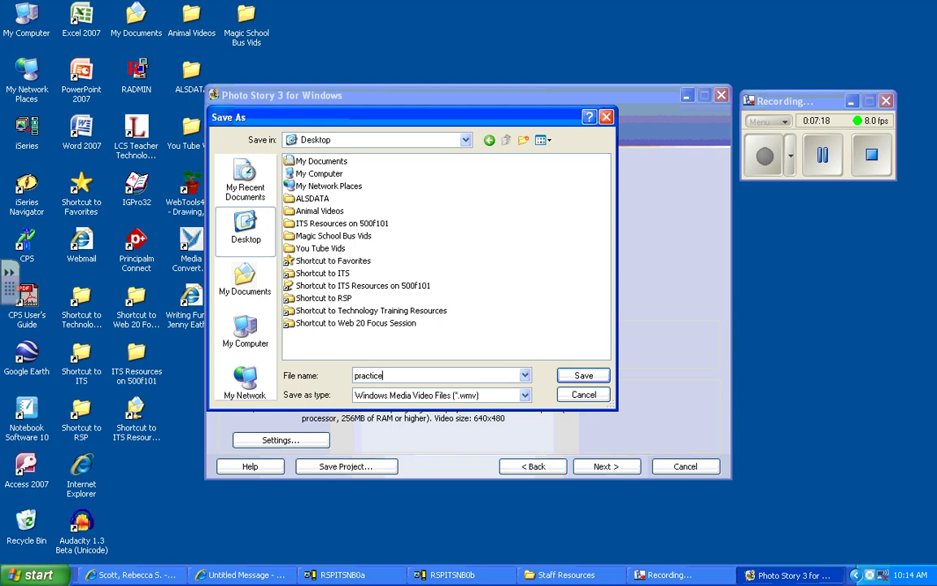
click(605, 375)
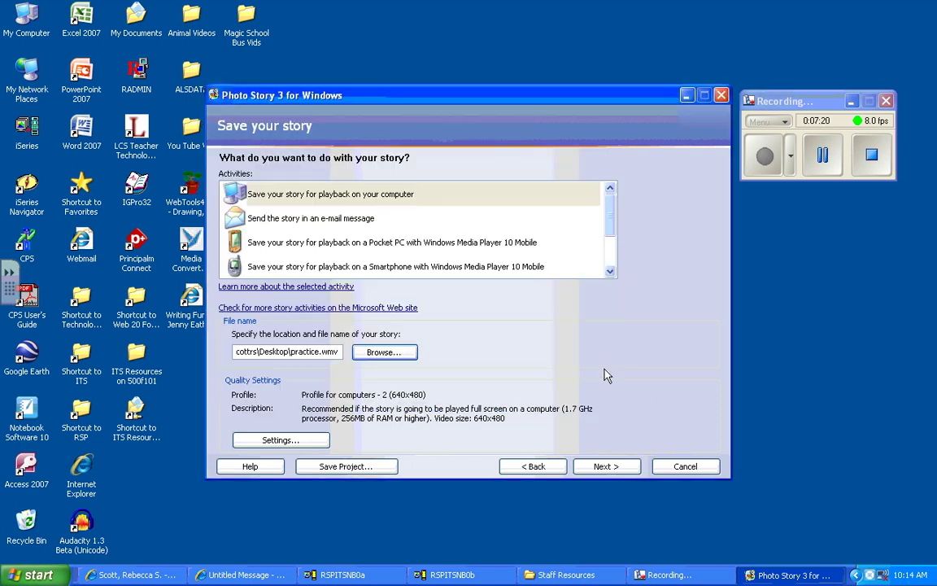
click(606, 466)
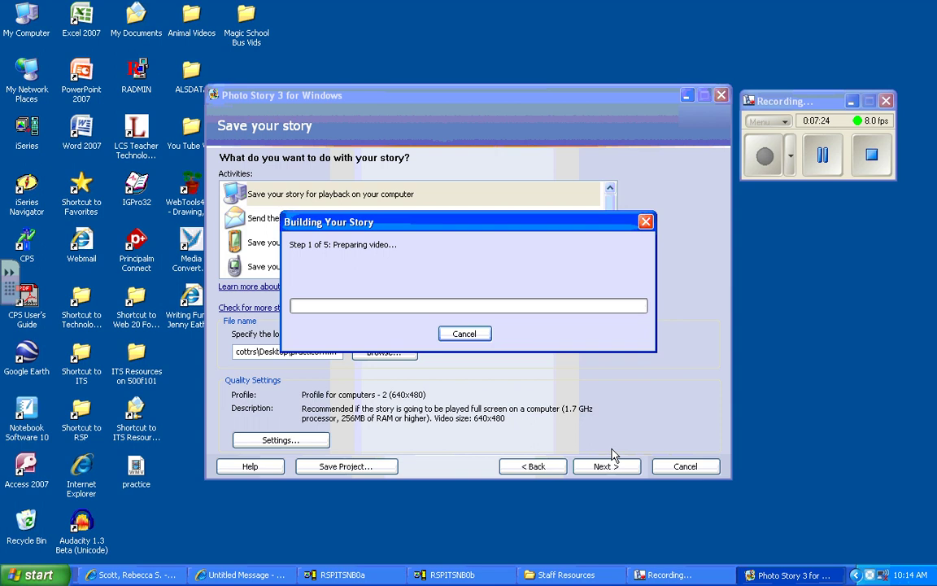